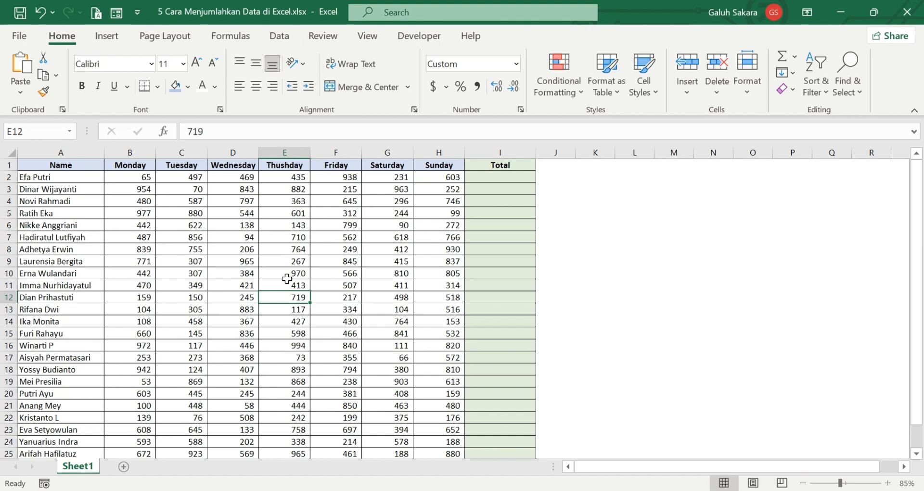
Step: Change the column header in cell I1 to "Total Per Sales"
left_click(522, 166)
double_click(522, 166)
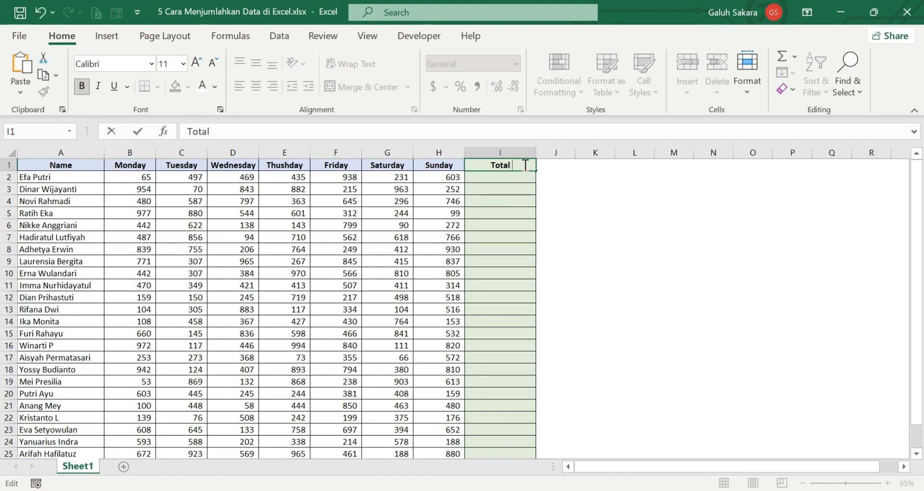
type("Per Sales")
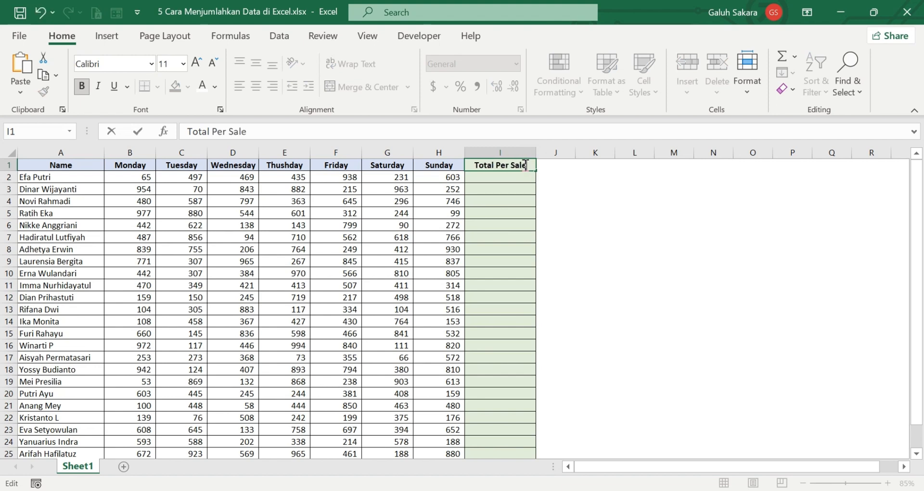
key("Return")
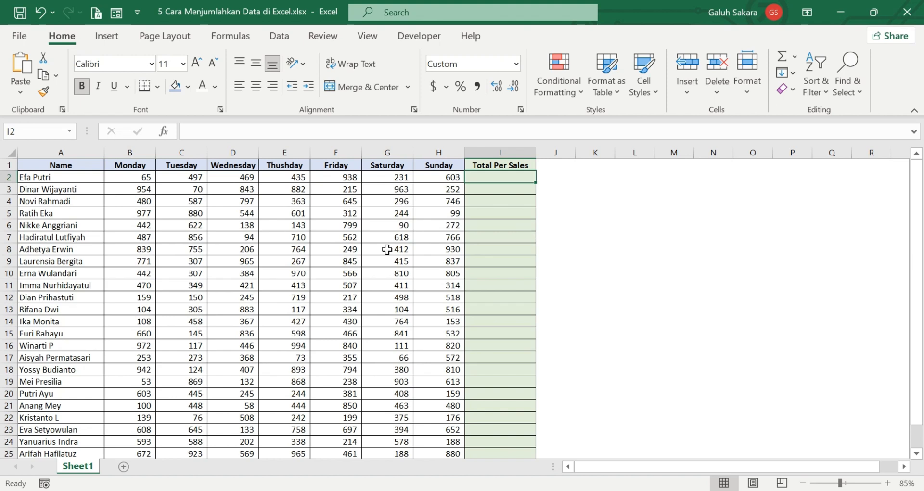
left_click(68, 163)
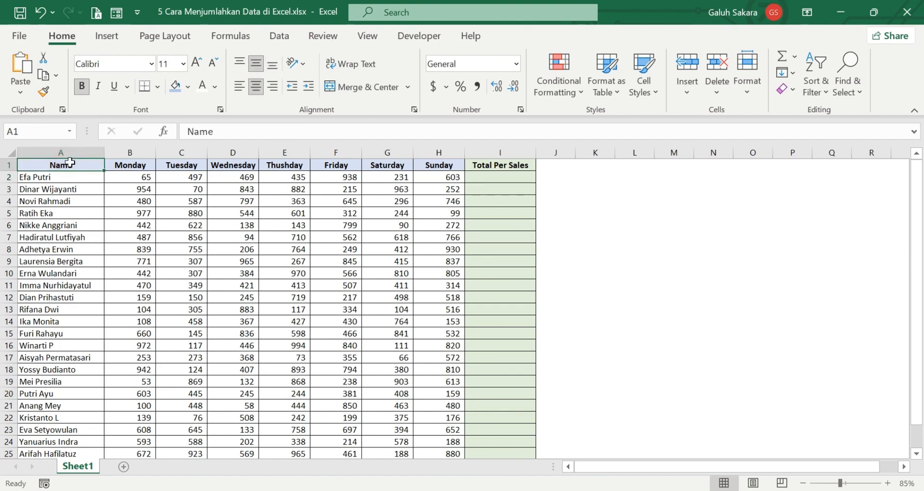
left_click_drag(80, 165, 53, 359)
left_click_drag(133, 165, 129, 369)
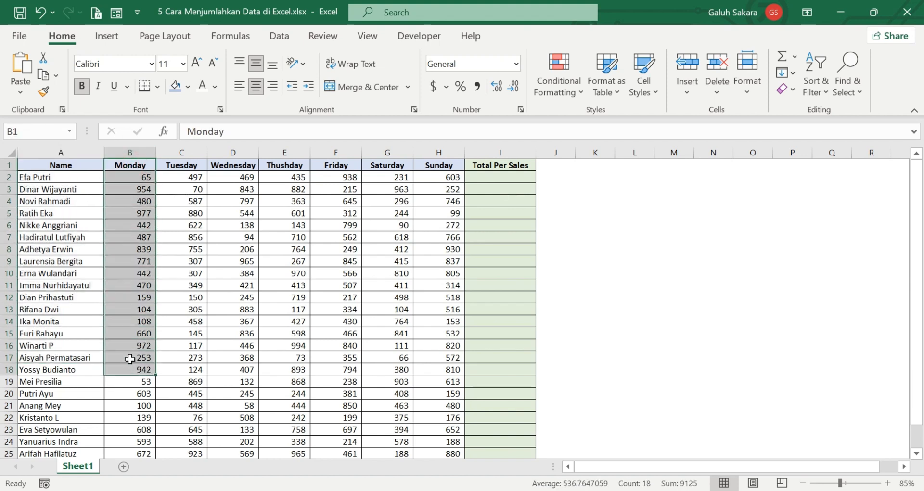
left_click(194, 175)
left_click_drag(185, 218, 193, 287)
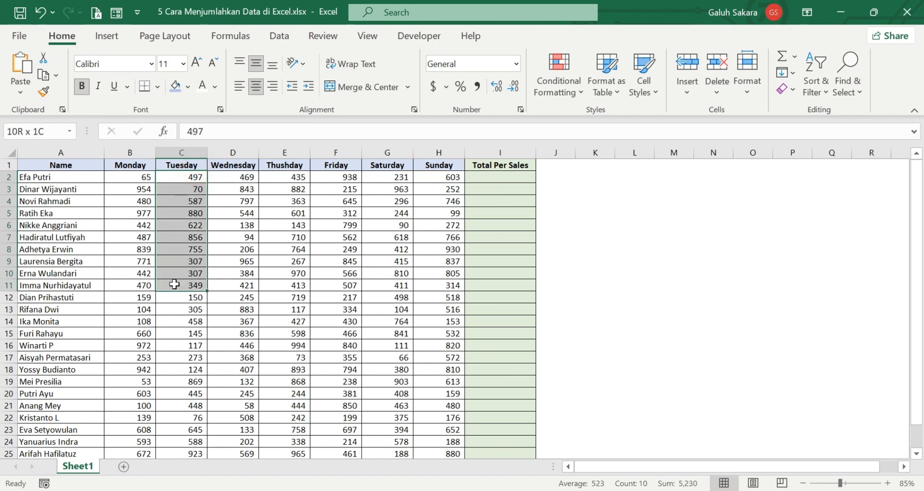
left_click(195, 345)
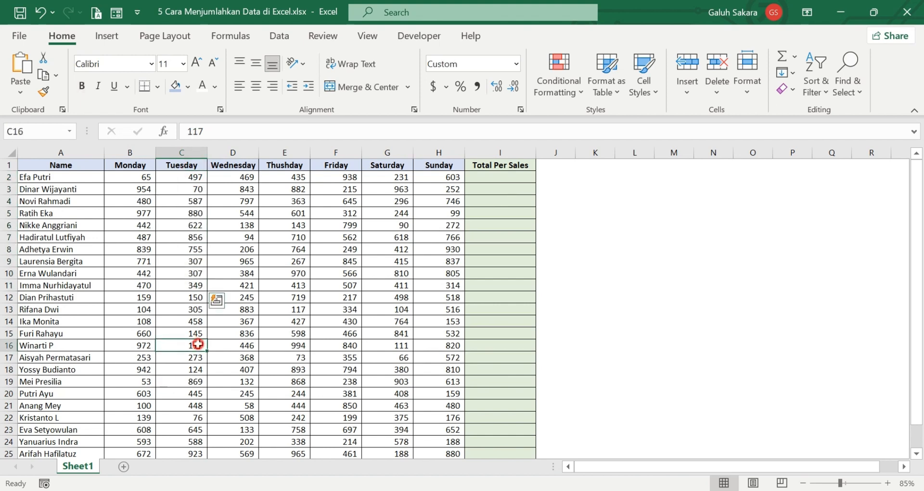
Step: Enter the addition formula =B2+C2+D2+E2+F2+G2+H2 in cell I2 to total the first salesperson's week
left_click(497, 179)
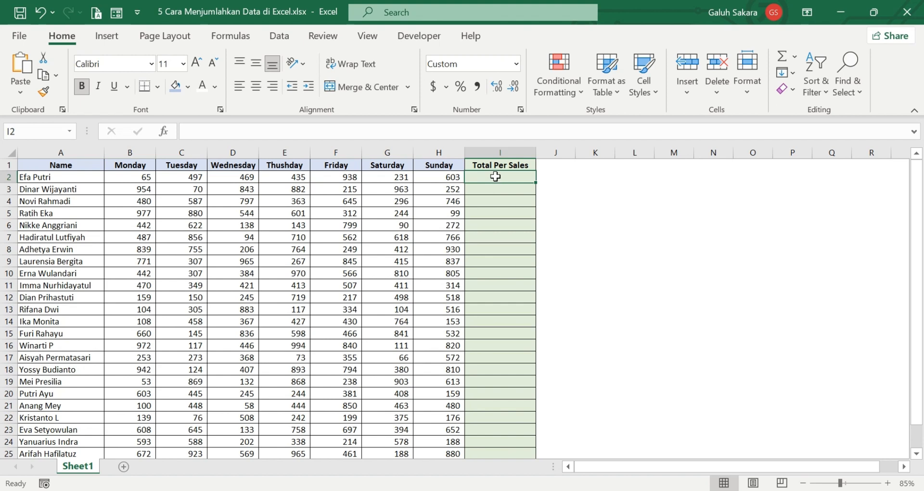
type("=")
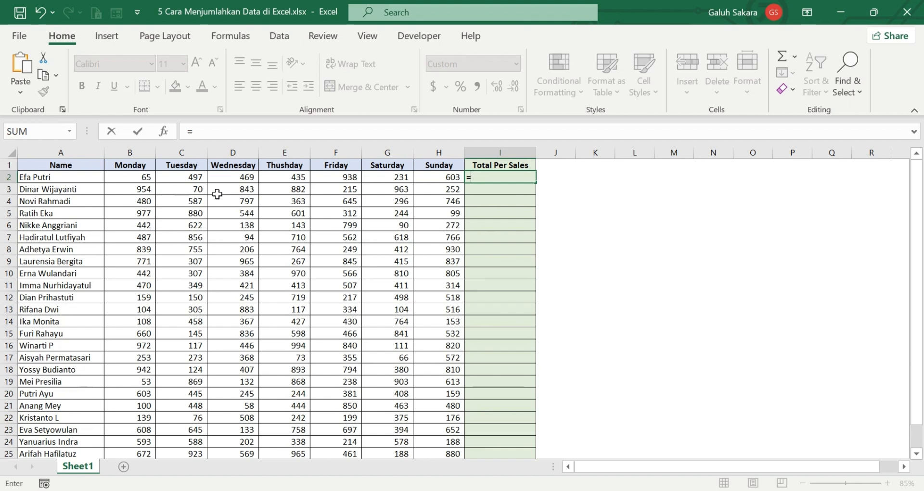
type("B2+")
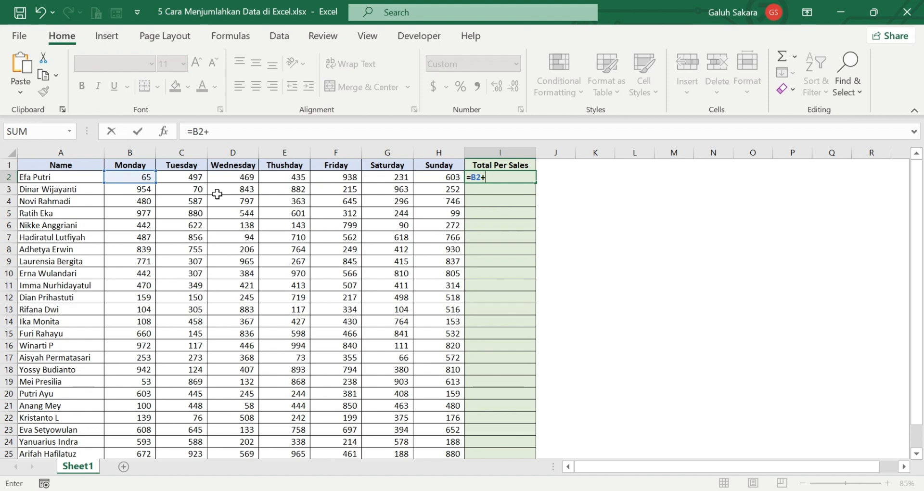
type("C")
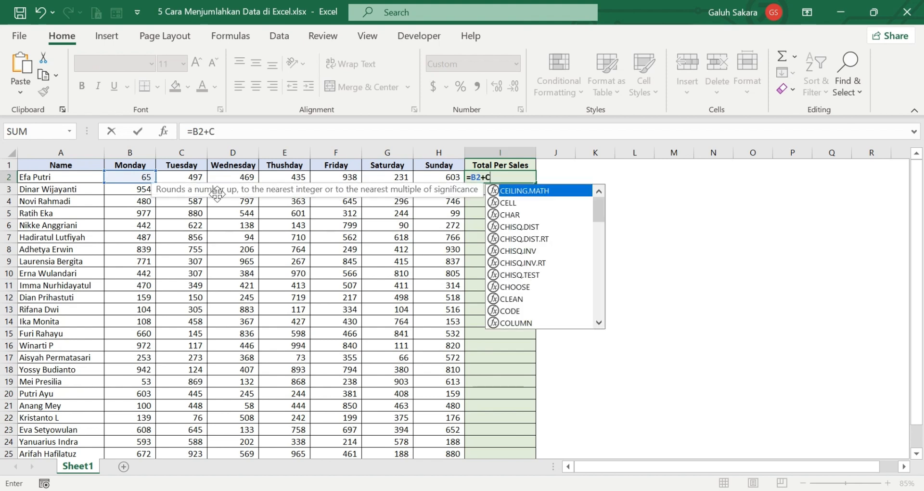
type("2")
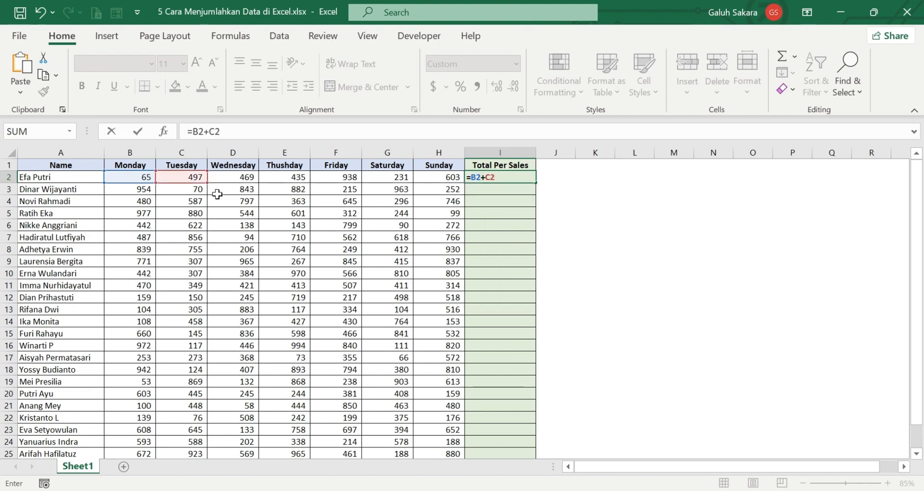
type("+D")
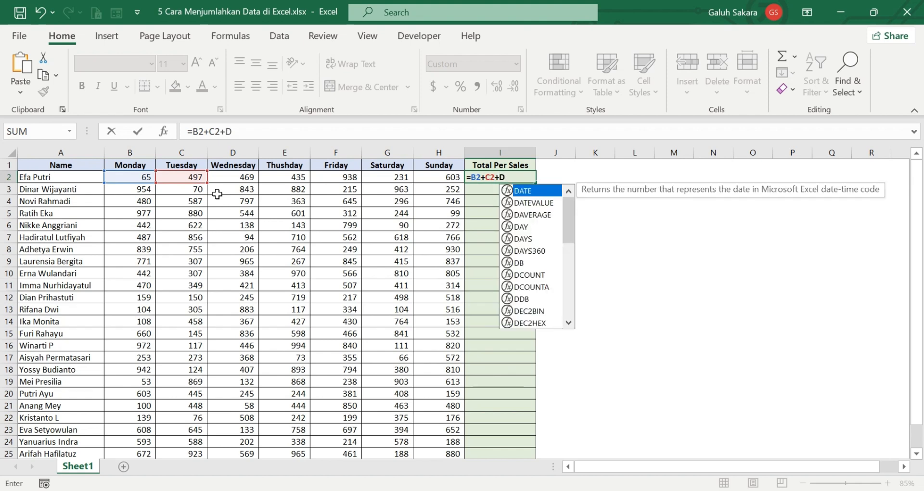
type("2+")
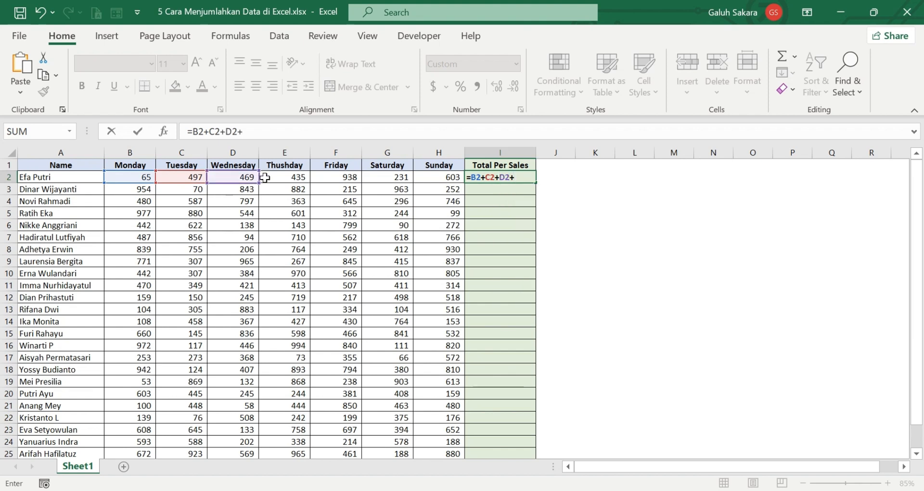
left_click(289, 189)
left_click(302, 176)
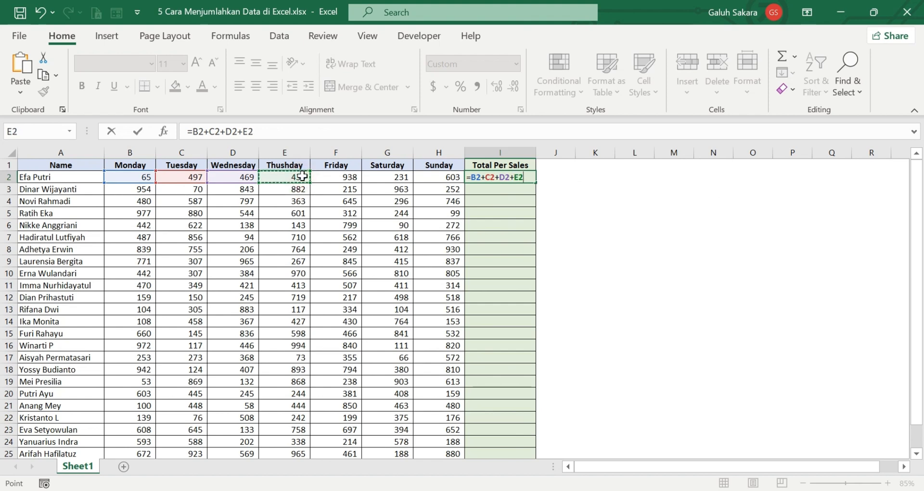
type("+")
left_click(347, 178)
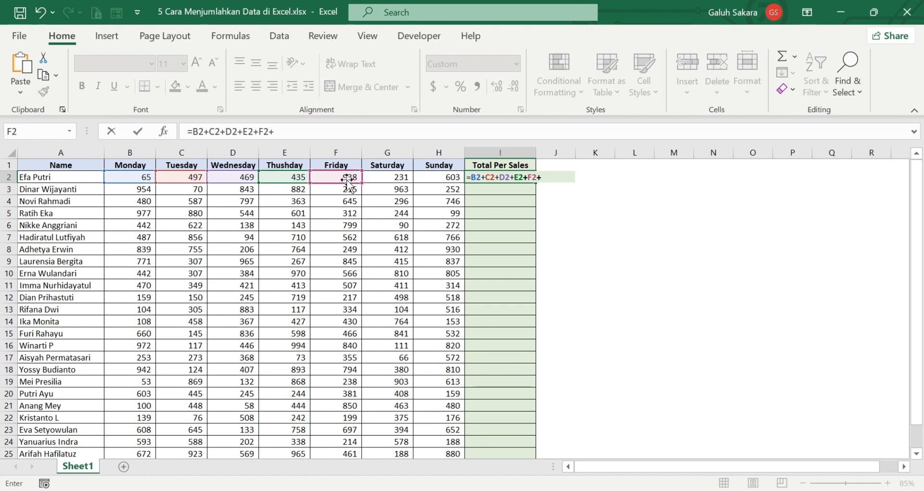
left_click(393, 178)
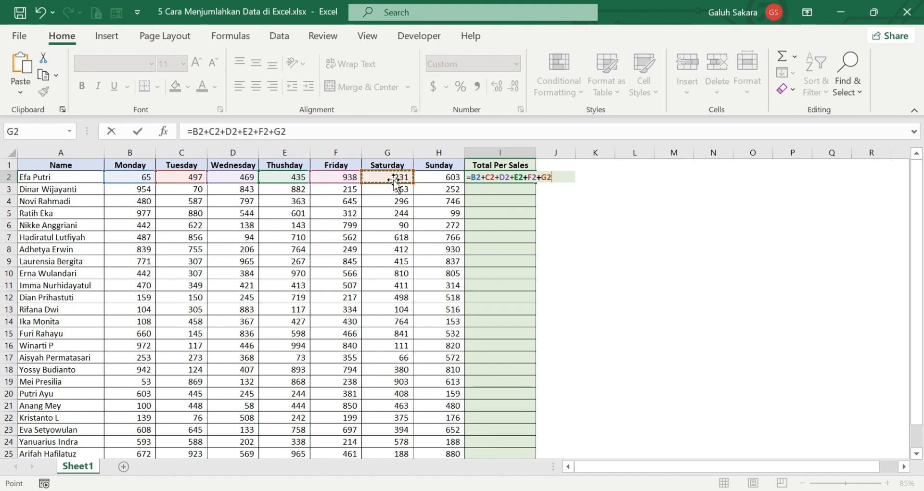
type("+")
left_click(429, 177)
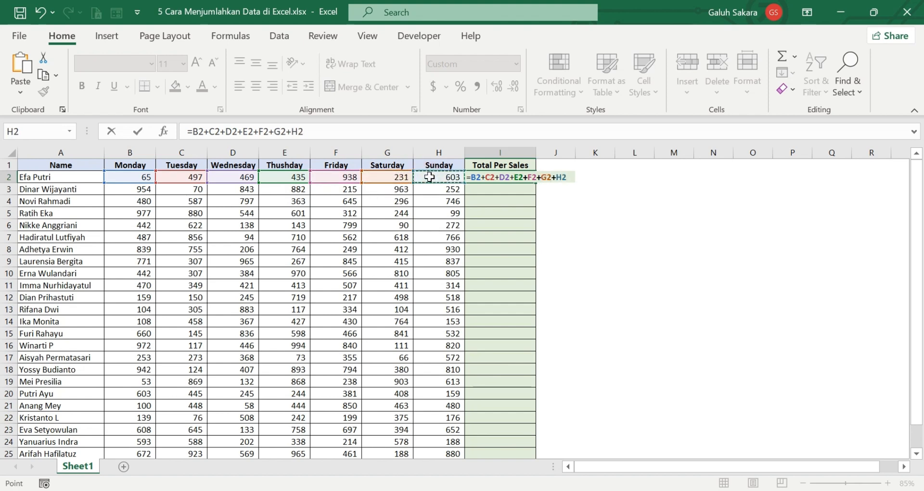
key("Return")
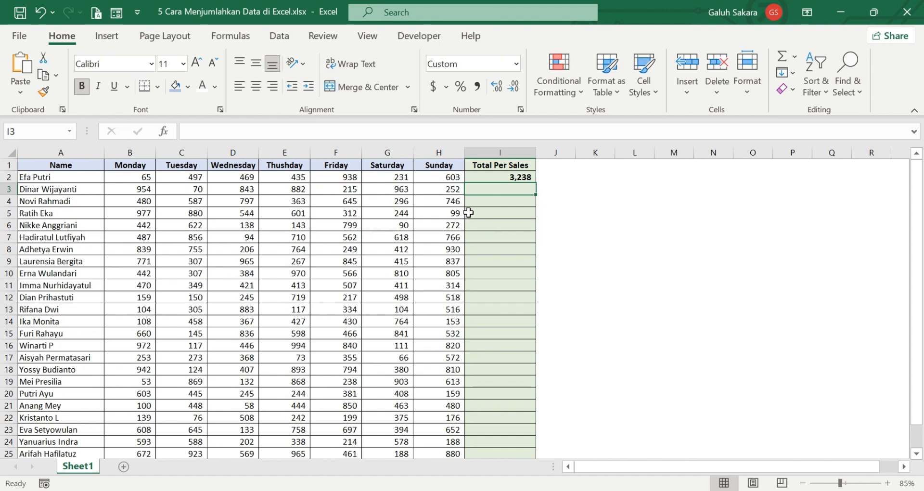
Step: Fill the addition formula from I2 down the Total Per Sales column through row 25
left_click(529, 175)
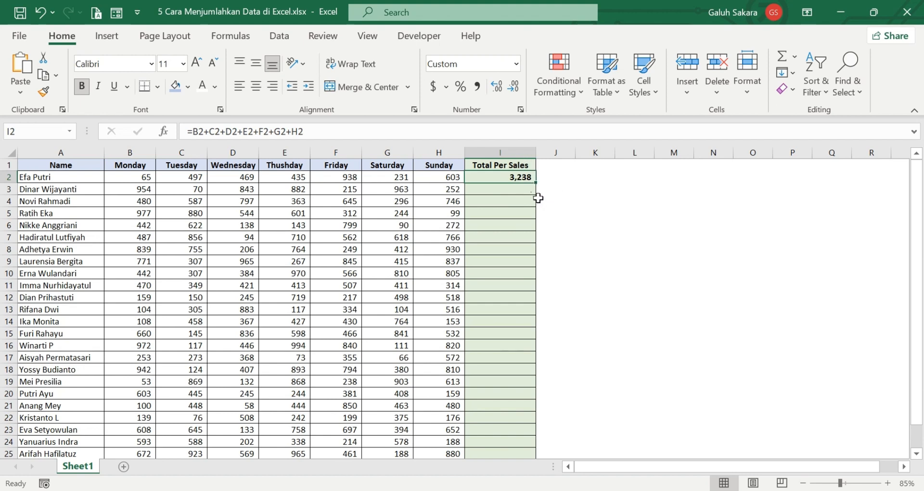
left_click_drag(533, 187, 528, 407)
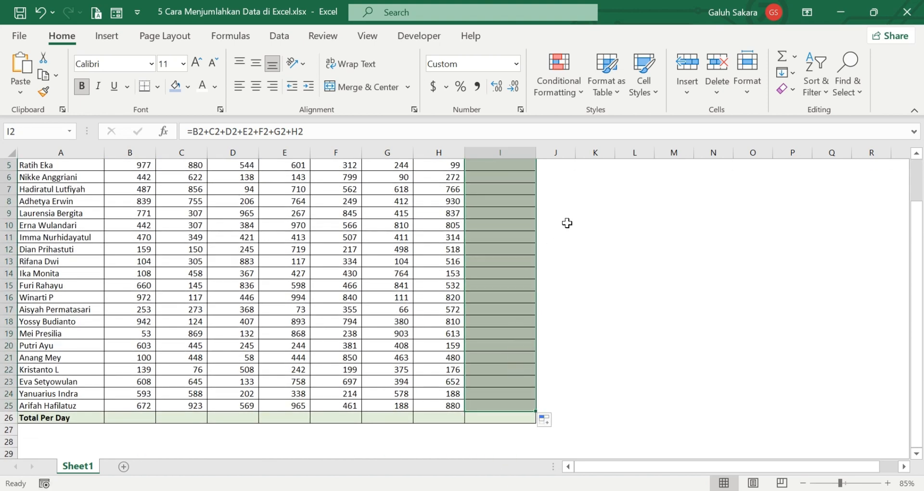
scroll(564, 225, "up", 2)
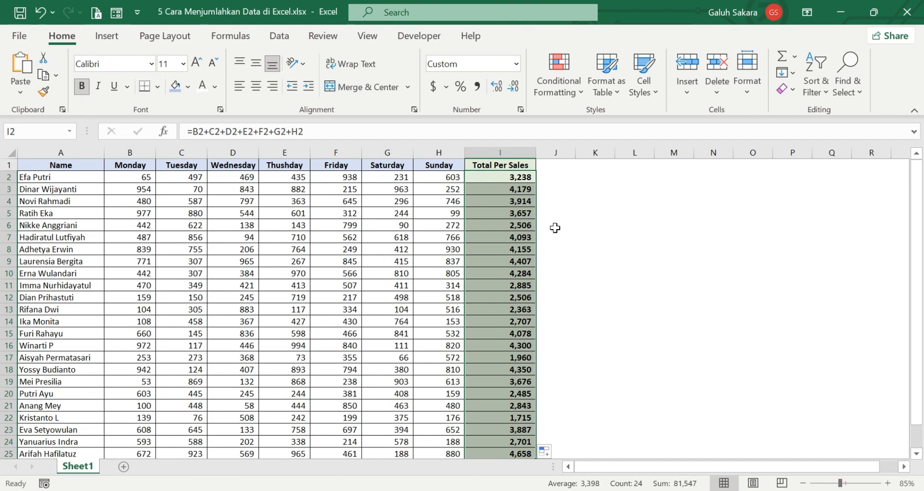
Step: Undo both the fill down the Total Per Sales column and the addition formula in I2
key("ctrl+z")
key("ctrl+z")
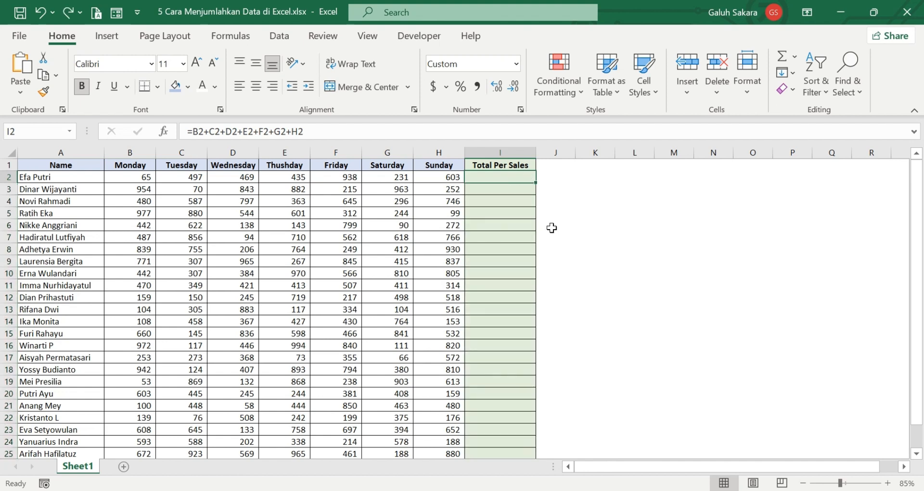
left_click(555, 228)
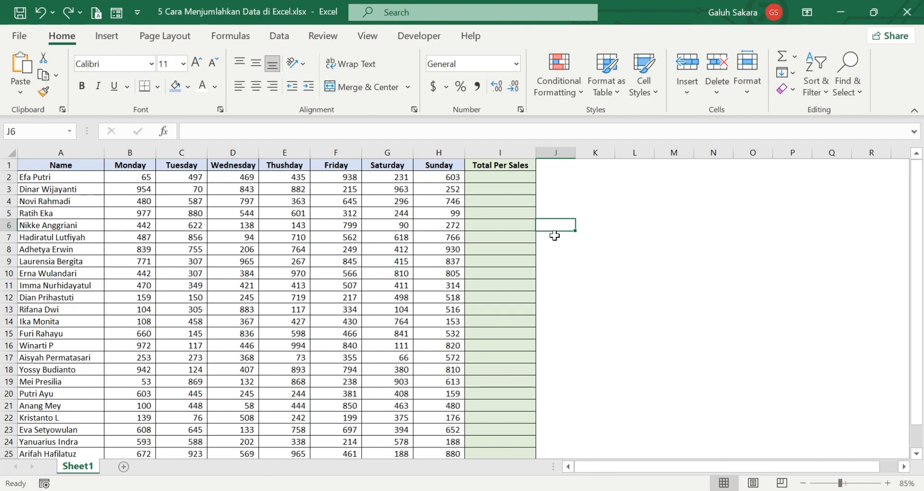
Step: Enter the formula =SUM(B2,C2,D2,E2,F2,G2,H2) in cell I2 to add the first salesperson's seven days as separate arguments
double_click(504, 179)
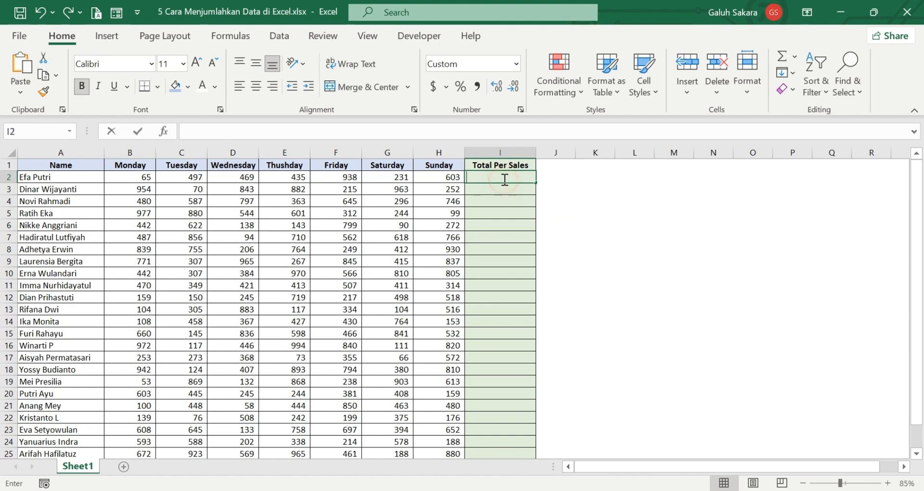
type("=")
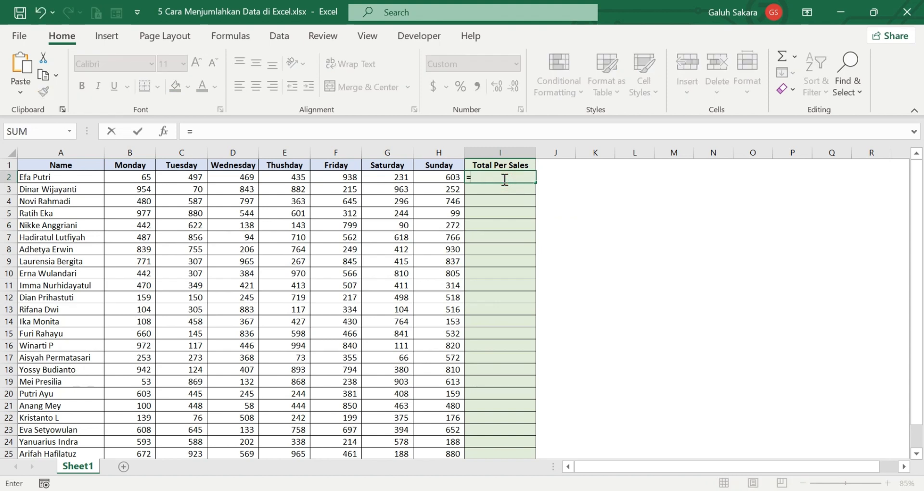
type("sum(")
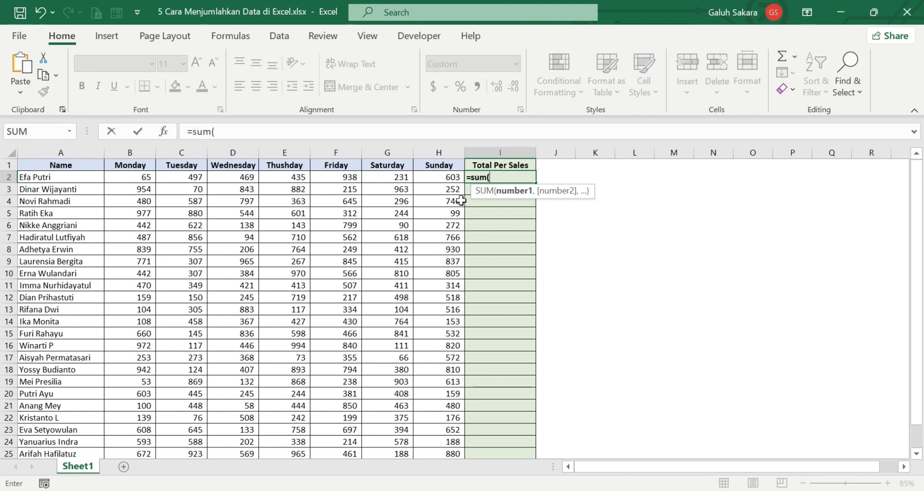
left_click(149, 178)
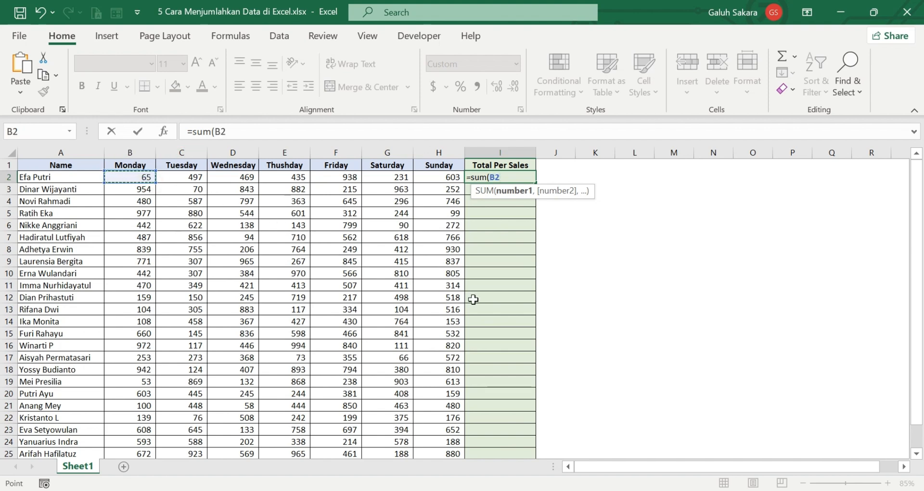
type(",")
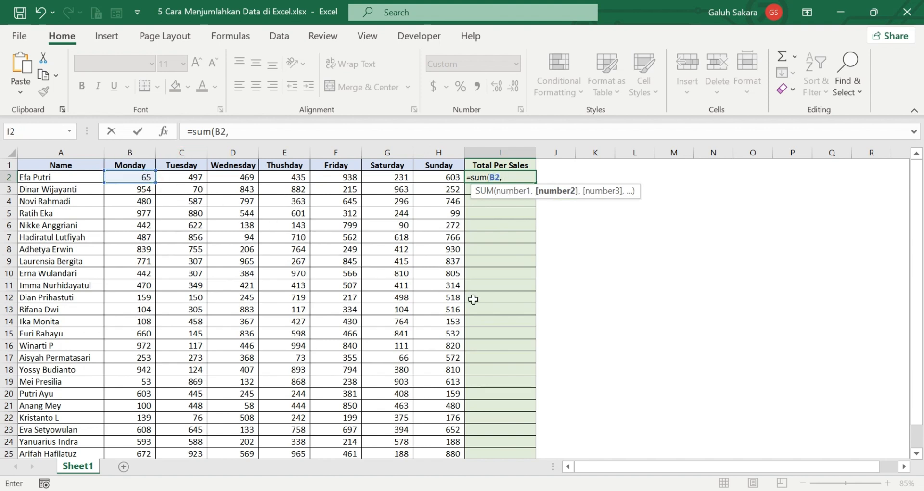
left_click(186, 178)
type(",")
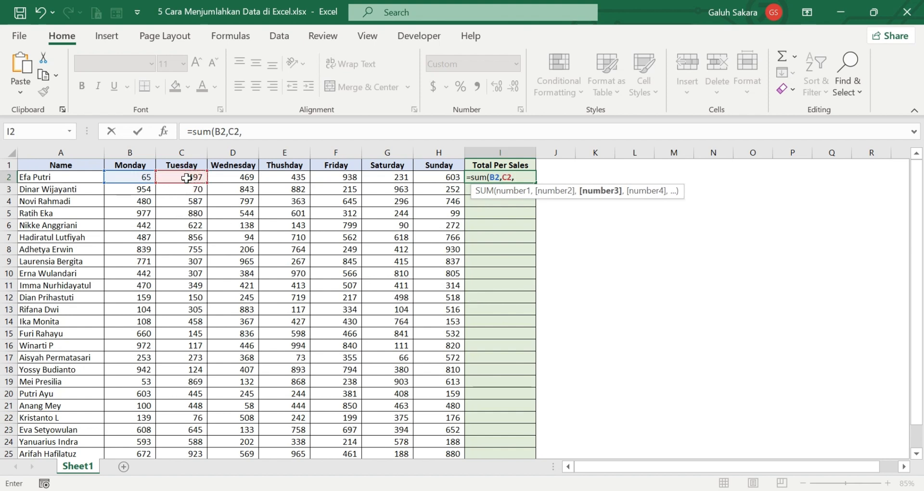
left_click(224, 177)
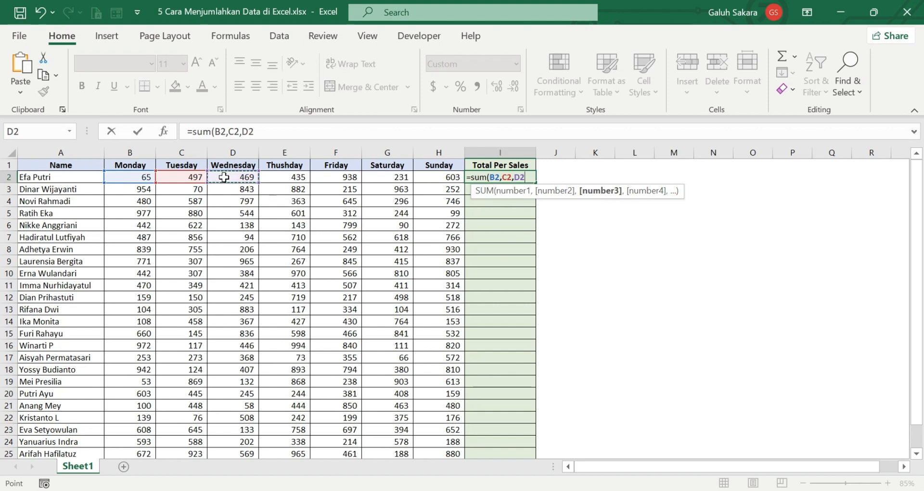
type(",")
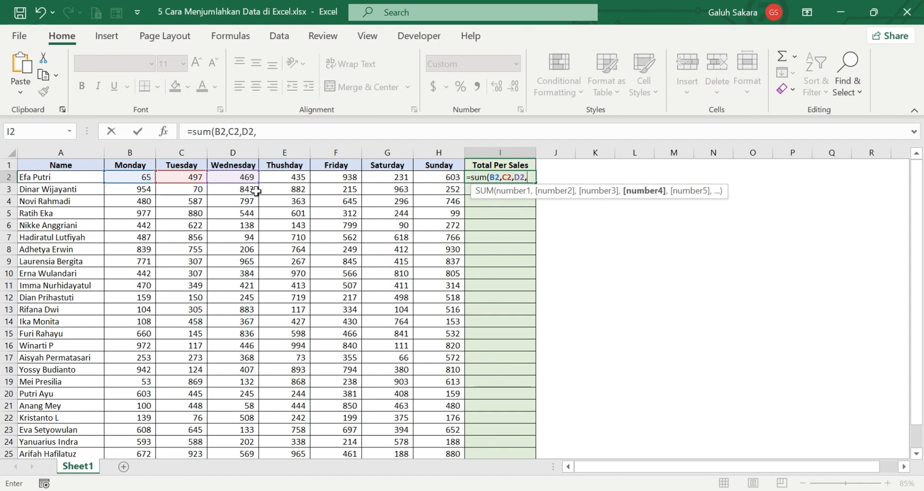
left_click(294, 177)
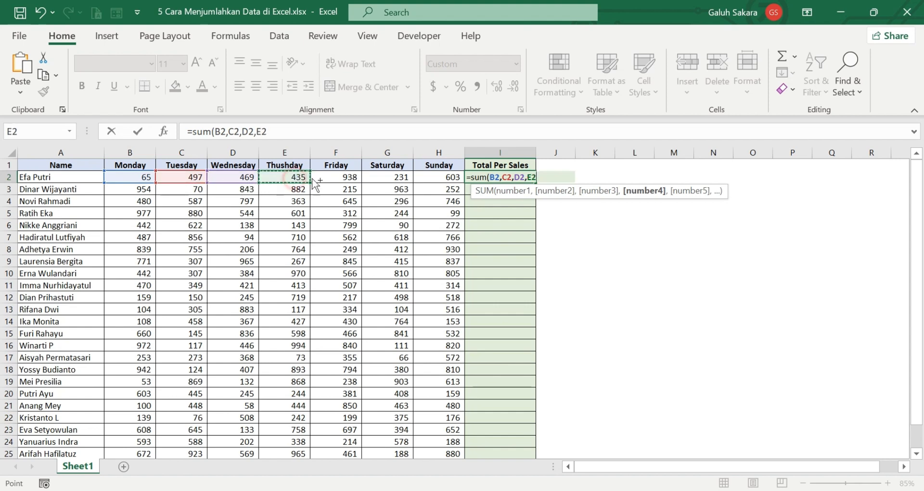
type(",")
left_click(344, 181)
type(",")
left_click(399, 182)
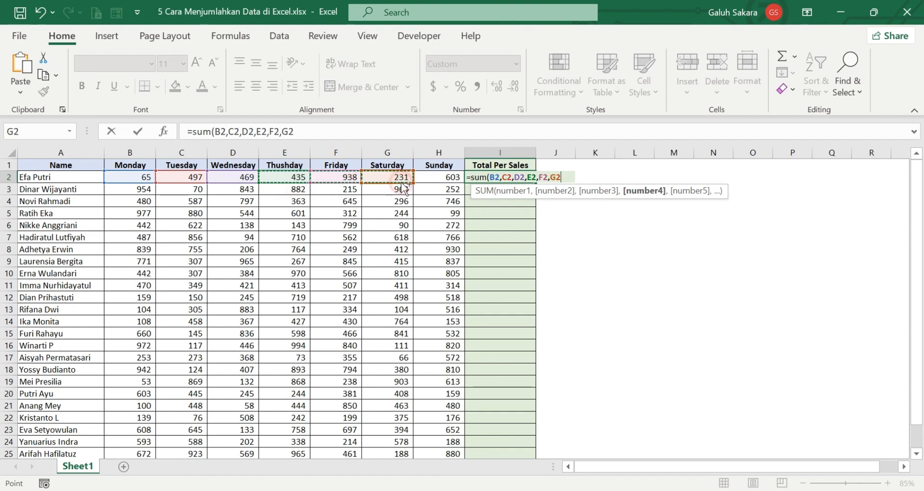
type(",")
left_click(440, 179)
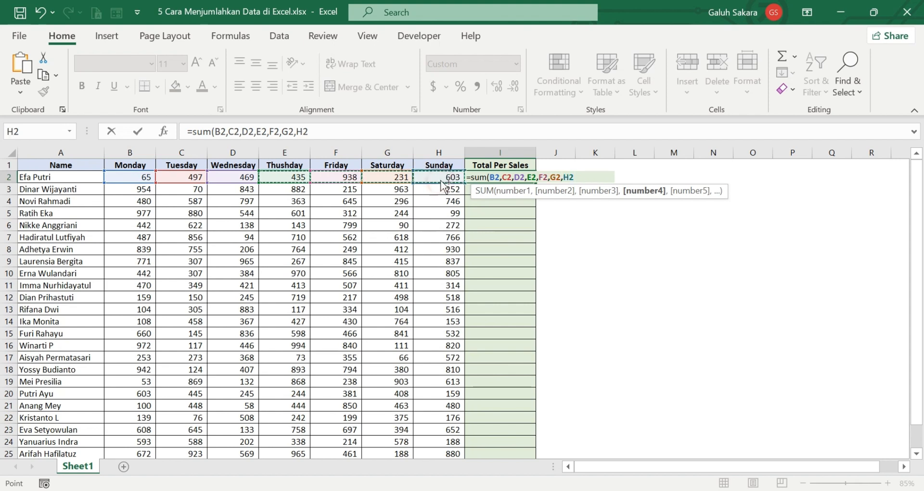
type(")")
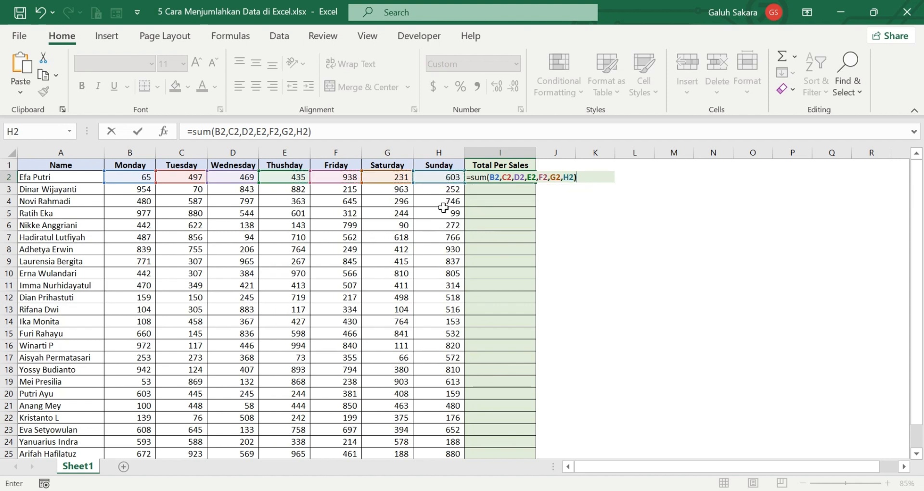
key("Return")
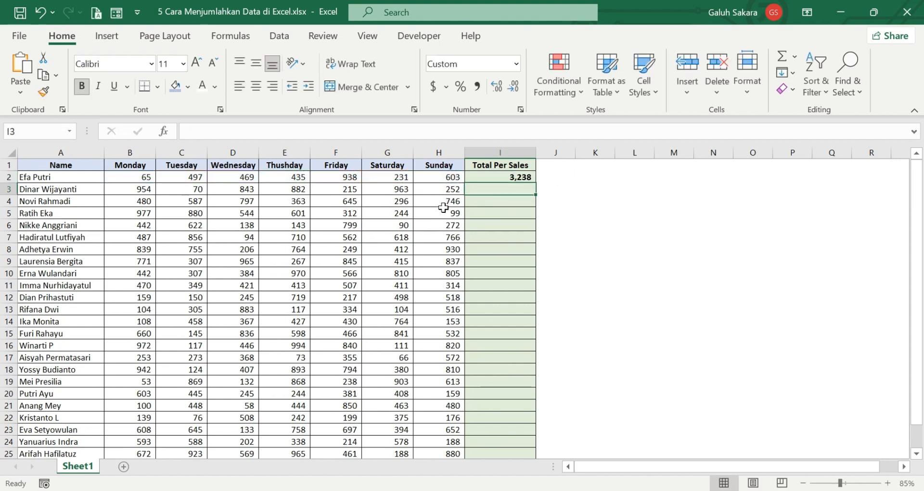
Step: Replace the formula in cell I2 with =SUM(B2,D2,F2,H2) to add only the Monday, Wednesday, Friday and Sunday sales
left_click(510, 175)
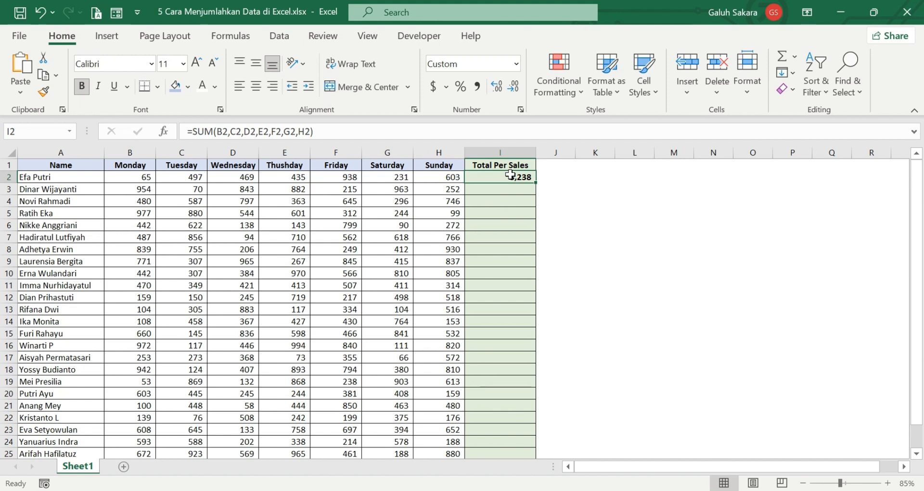
type("=")
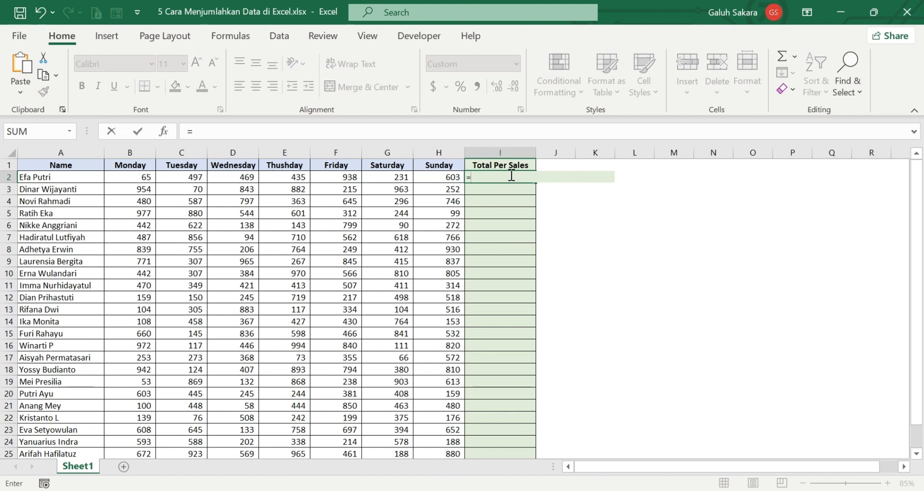
type("sum(")
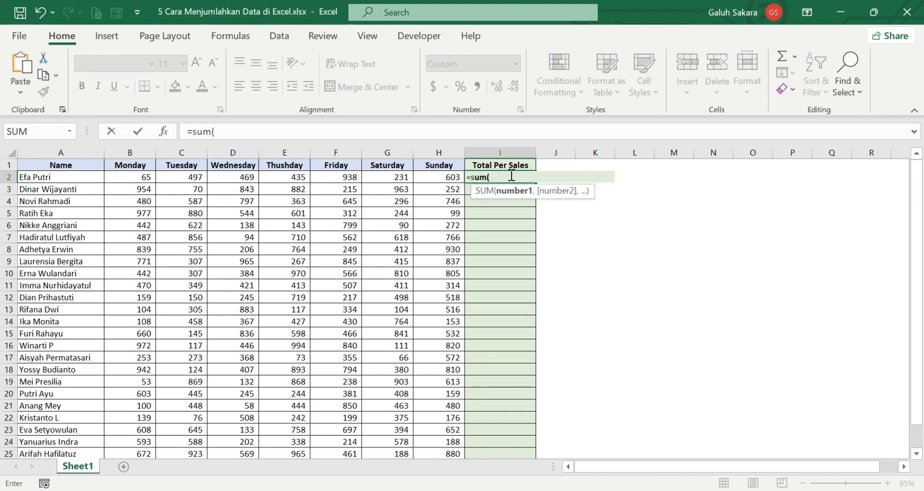
key("BackSpace")
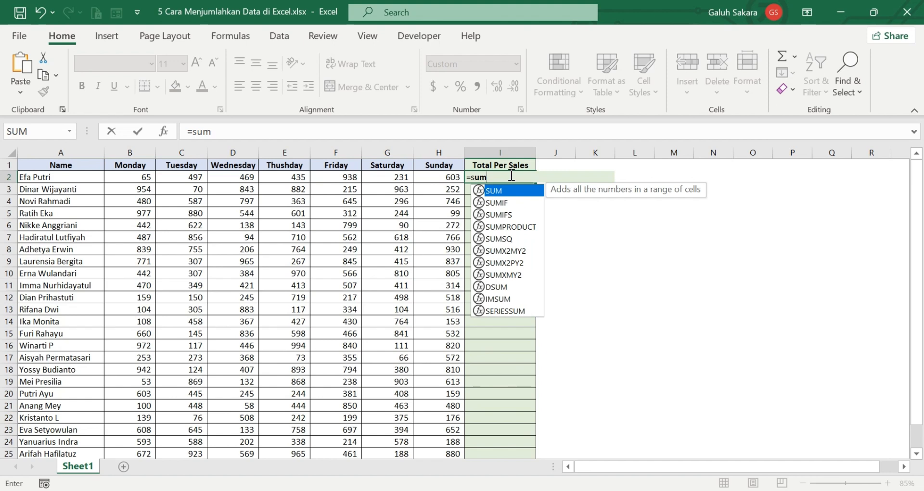
type("(")
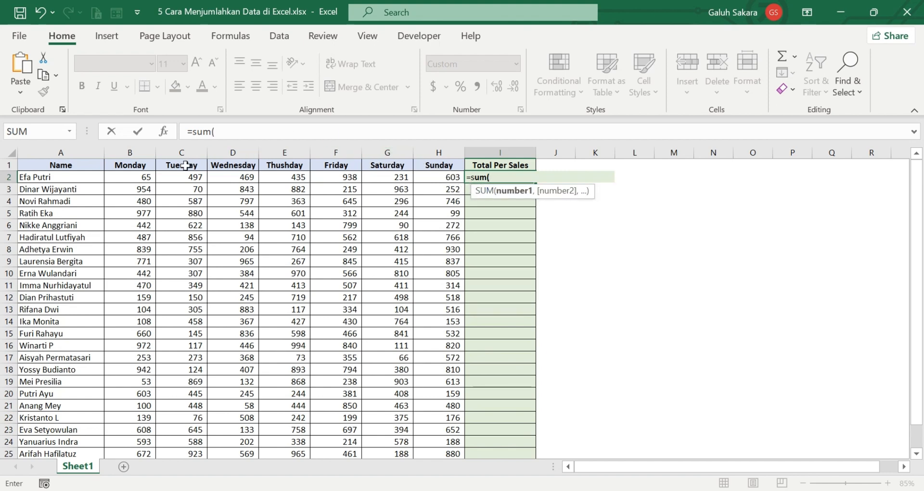
left_click(149, 179)
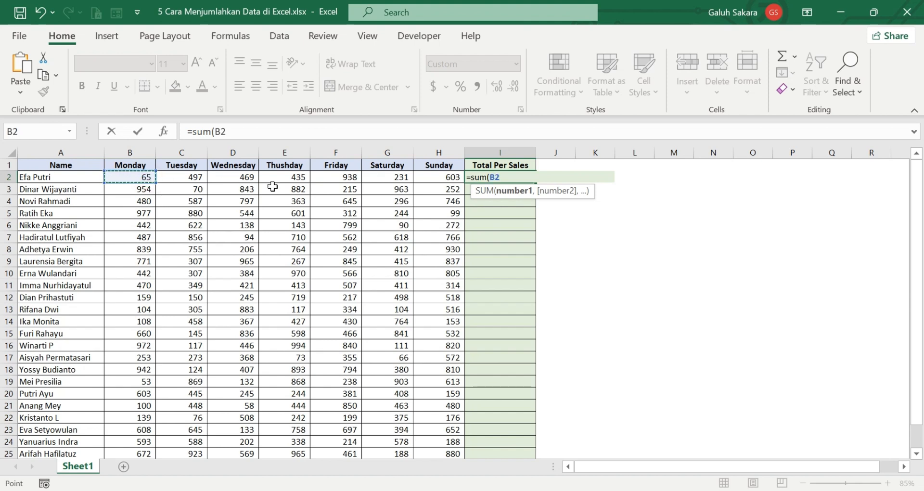
left_click(248, 181, "ctrl")
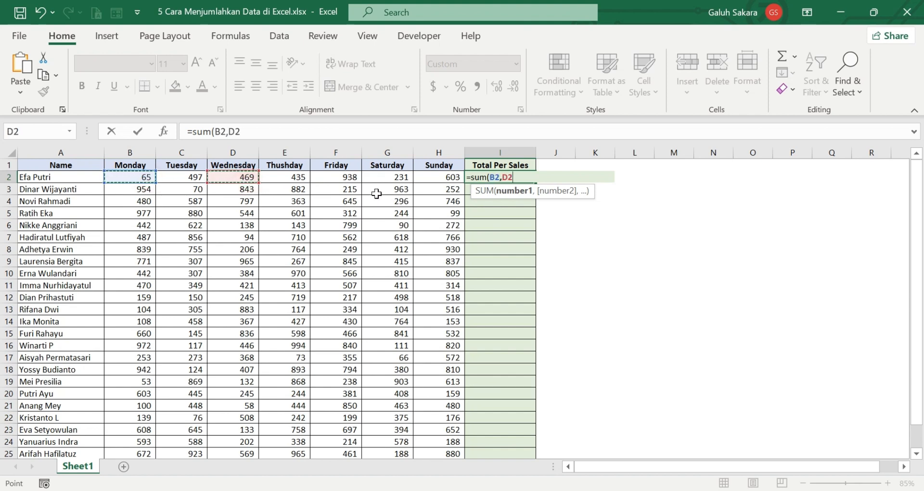
left_click(349, 179, "ctrl")
left_click(437, 178, "ctrl")
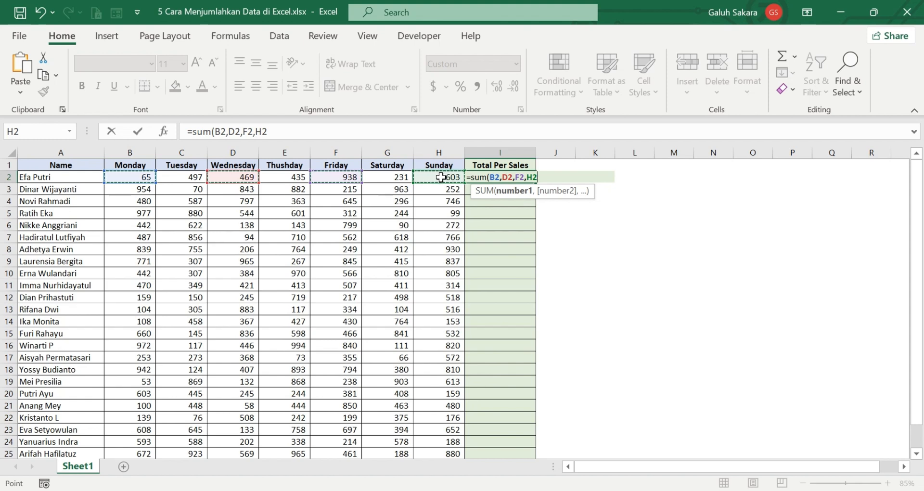
type(")")
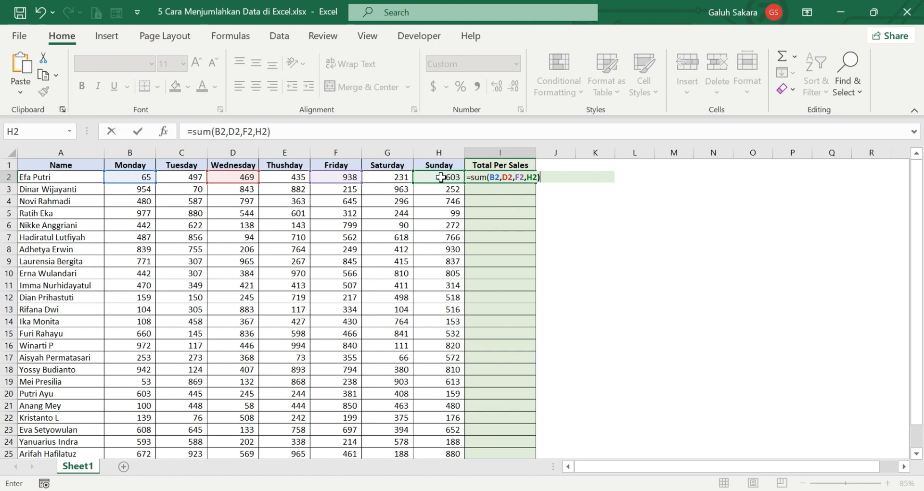
key("Return")
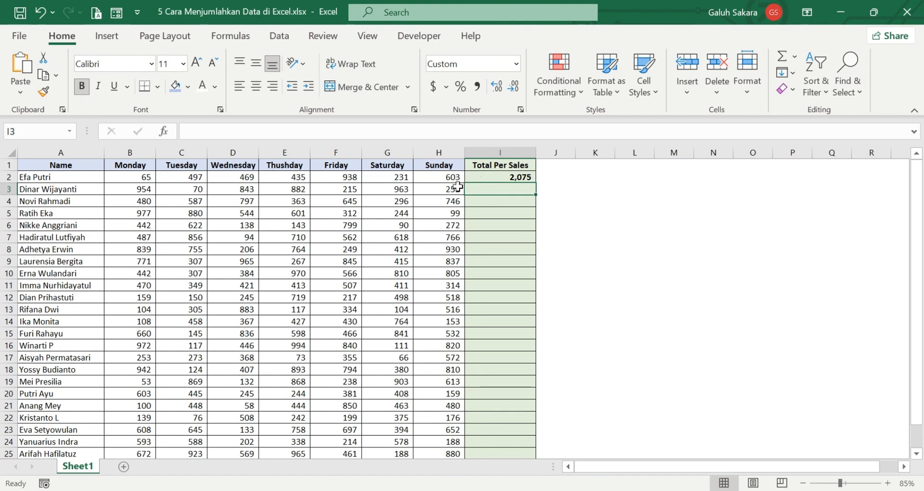
Step: Replace the formula in cell I2 with =SUM(B2:H2) to total the first salesperson's whole week as a range
left_click(502, 178)
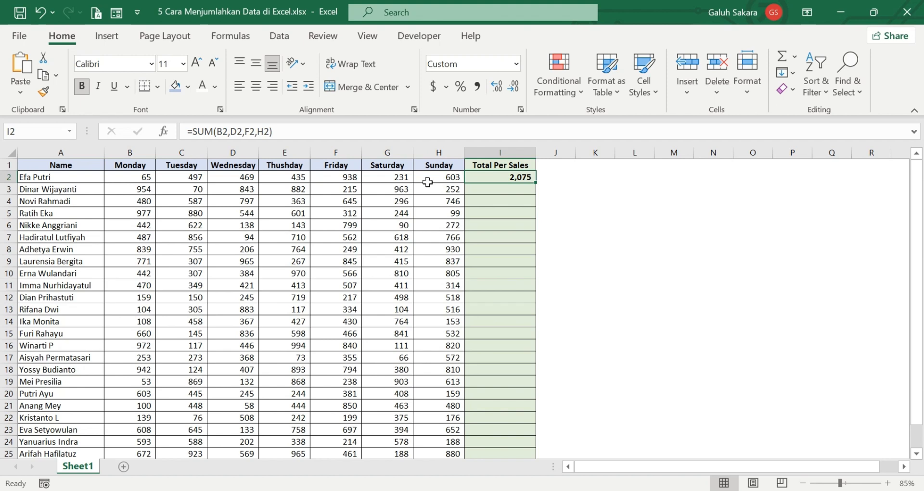
type("=su")
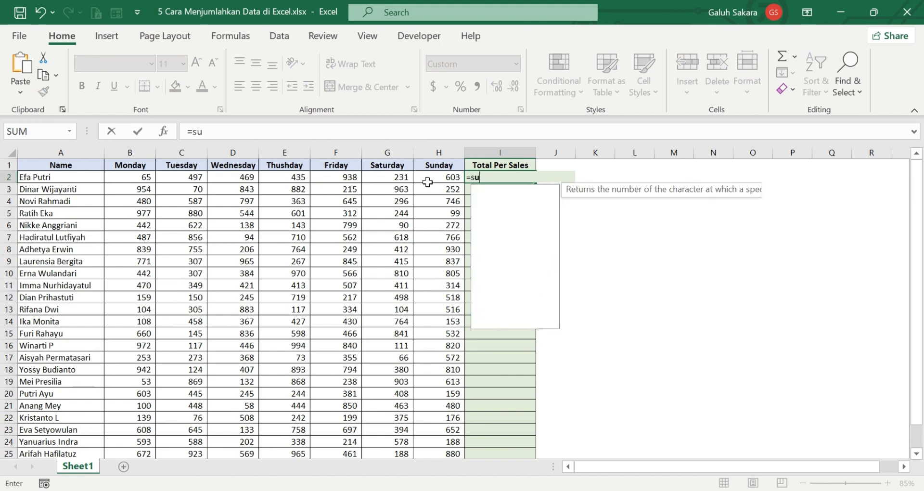
type("m(")
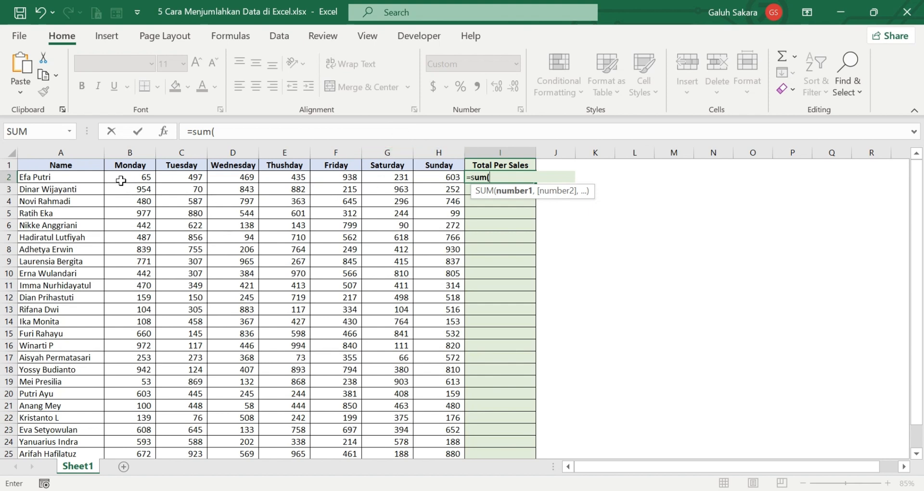
left_click_drag(128, 180, 450, 176)
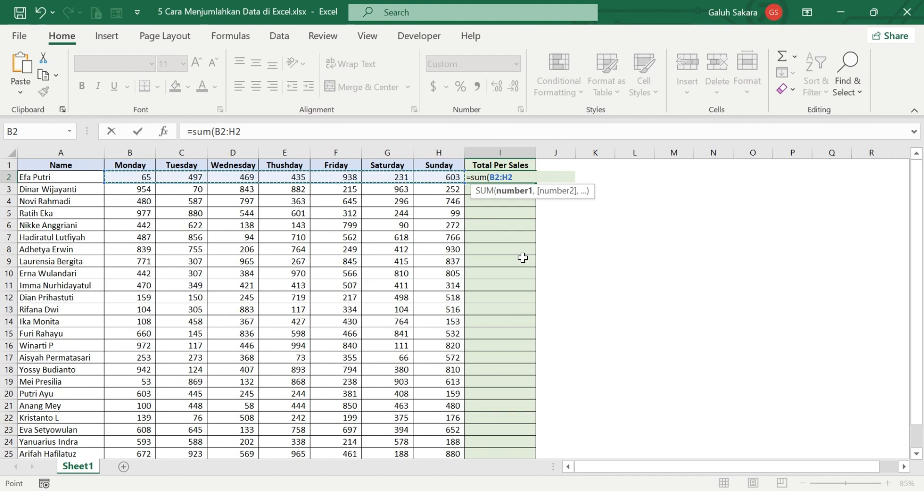
type(")")
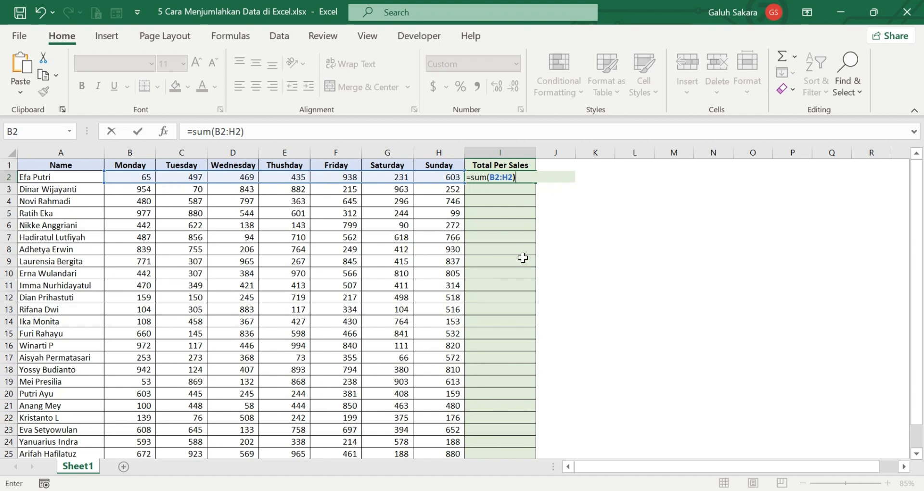
key("Return")
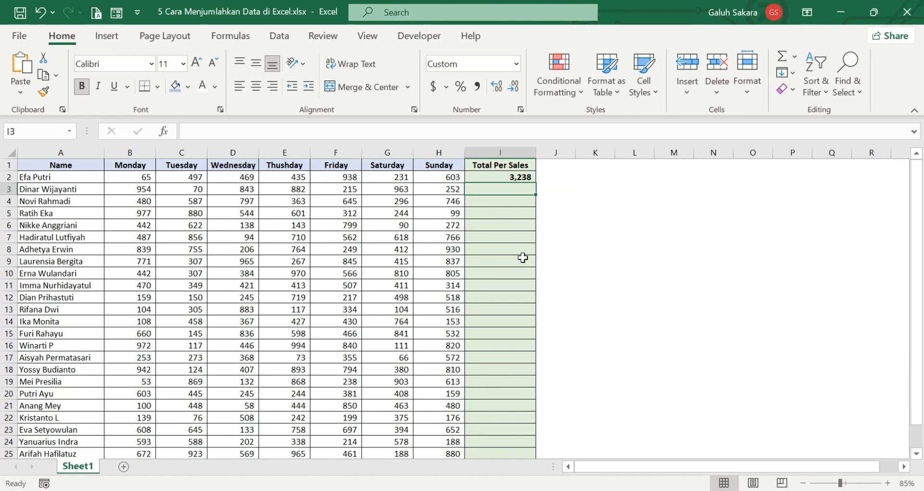
Step: Replace the formula in cell I2 with =SUM(B2:H25) to total all salespeople's sales across the whole week
left_click(514, 177)
type("=")
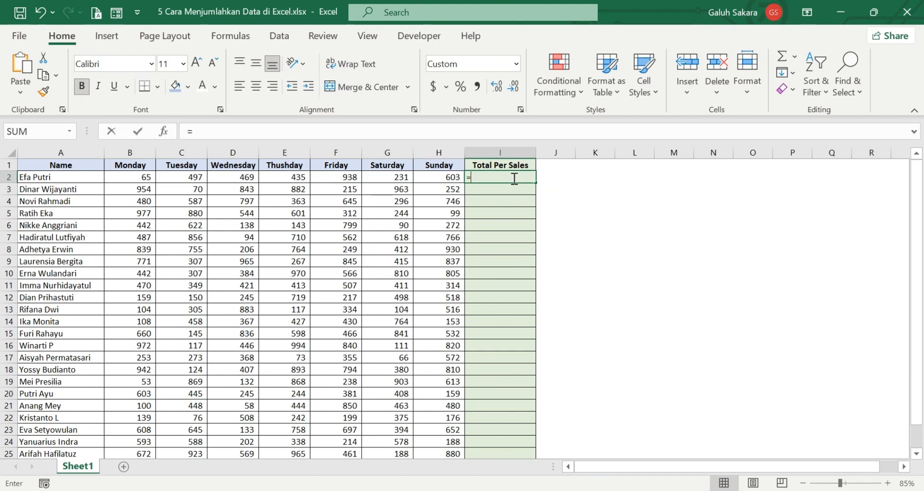
type("su")
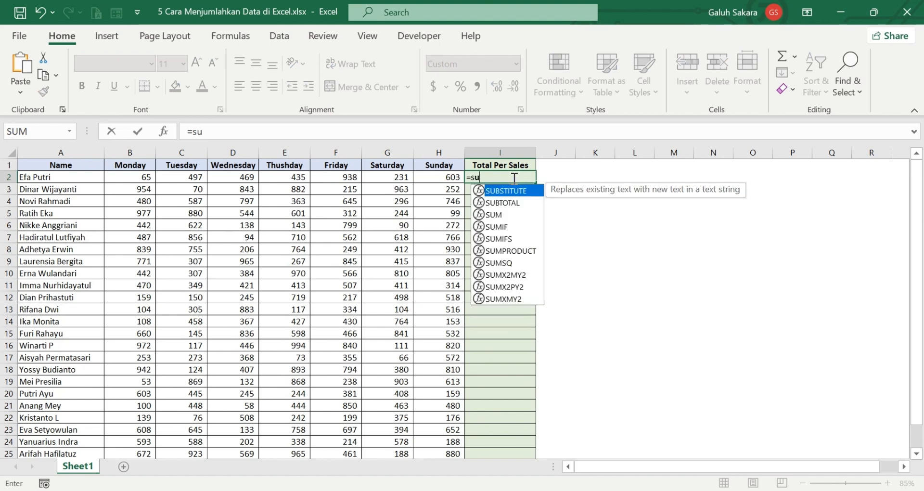
type("m(")
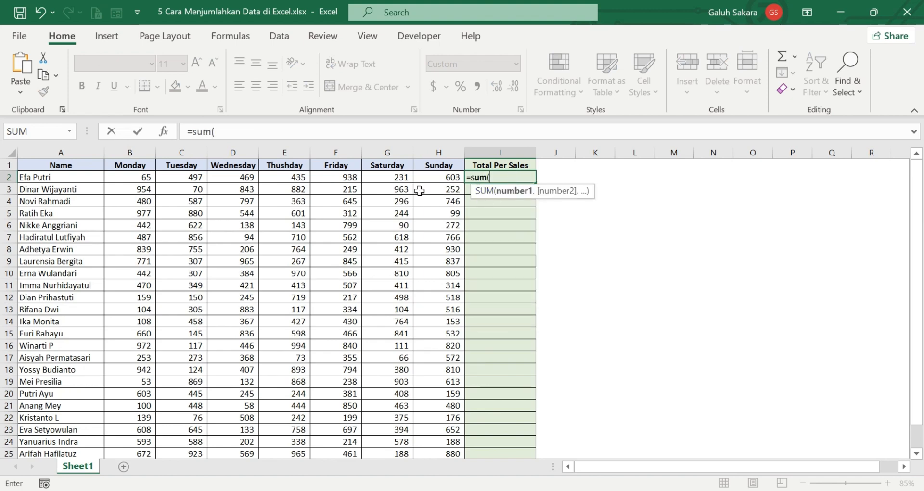
left_click_drag(140, 178, 437, 415)
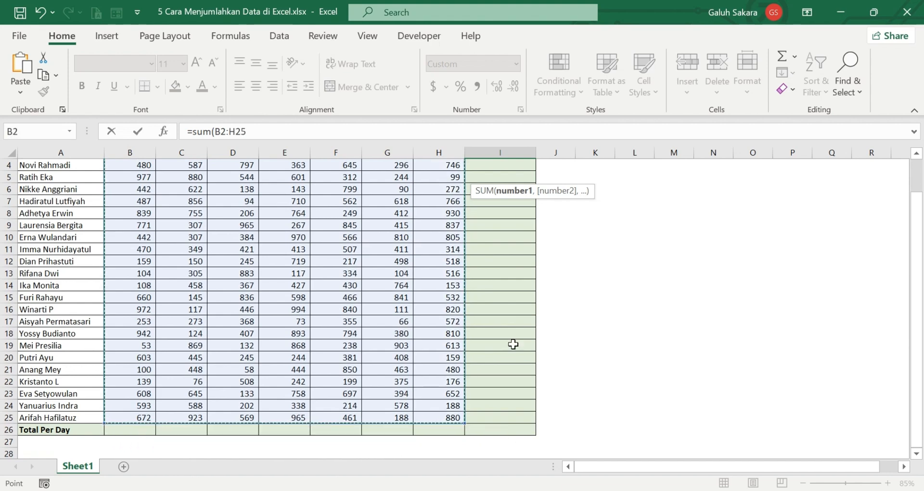
scroll(526, 339, "up", 1)
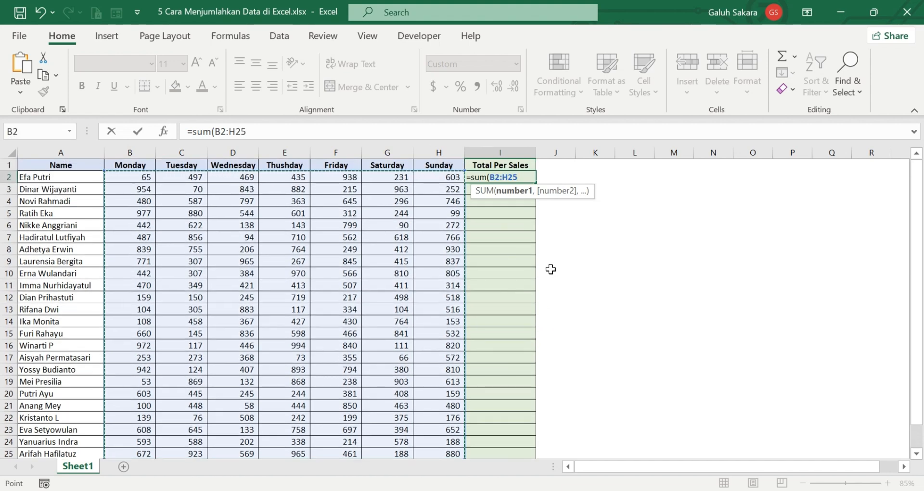
type(")")
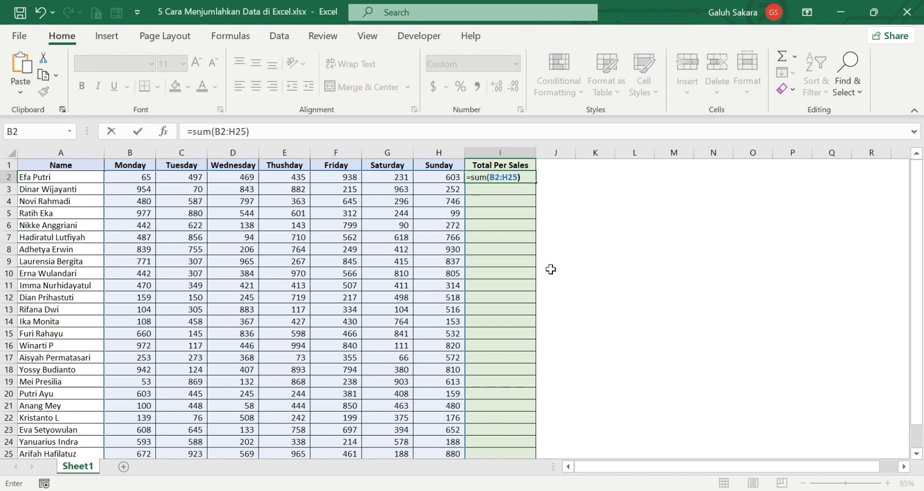
key("Return")
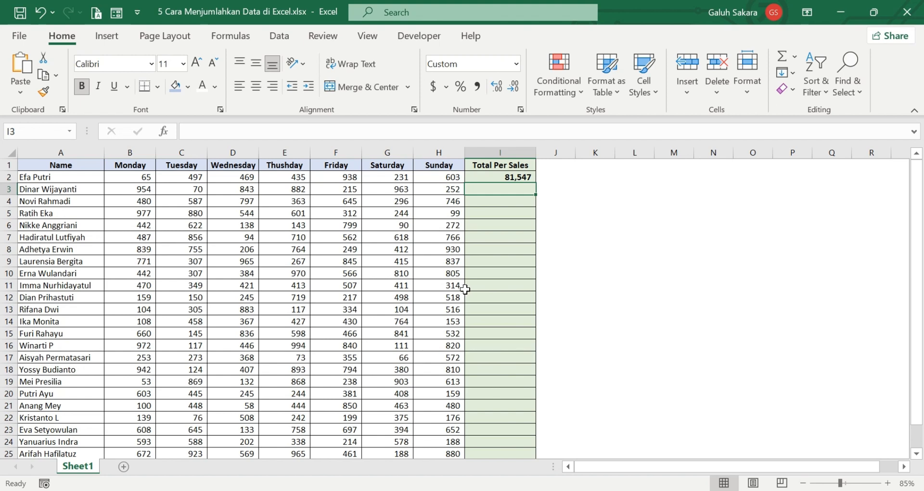
left_click(503, 178)
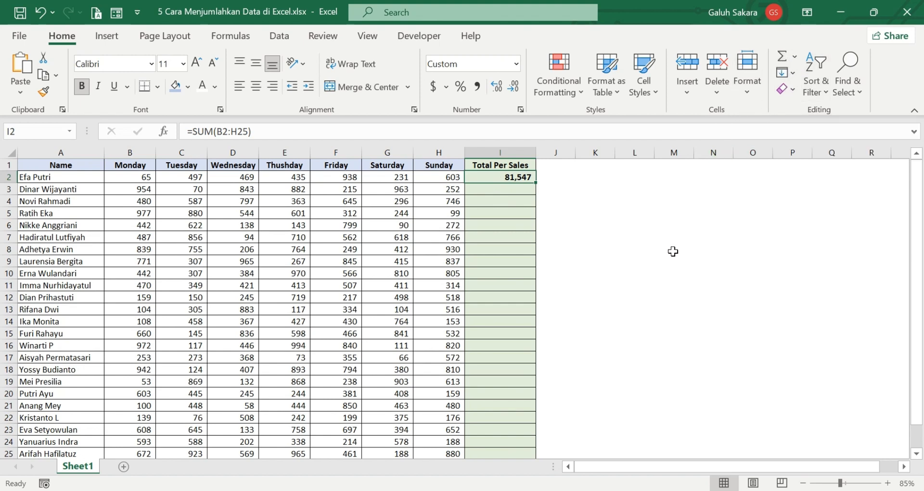
Step: Replace the formula in cell I2 with an AutoSum of the first salesperson's week, B2:H2
left_click(507, 173)
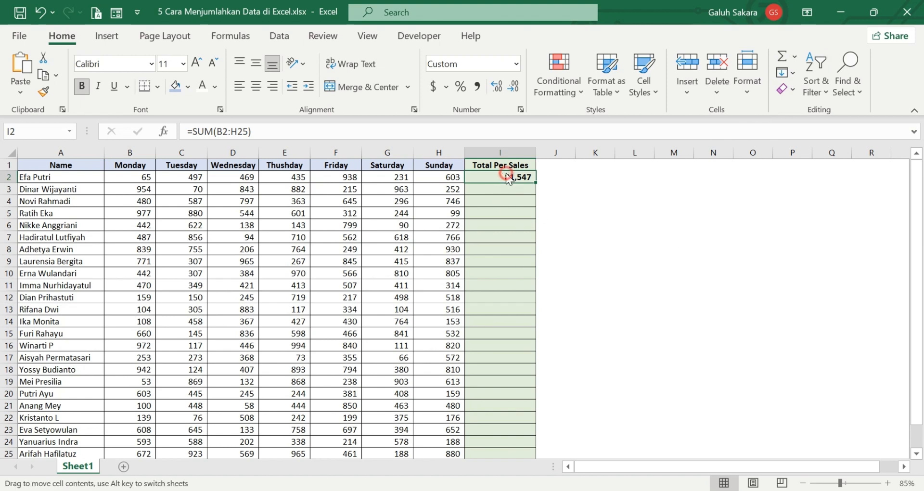
type("=")
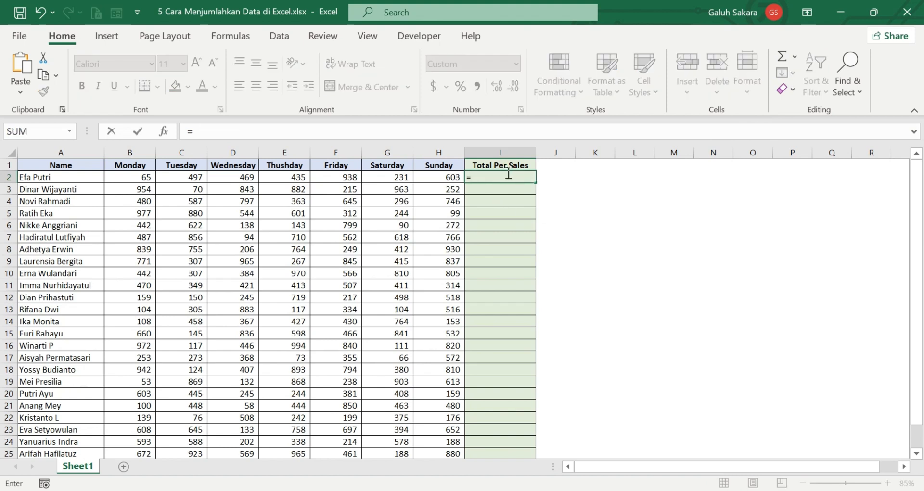
left_click(781, 59)
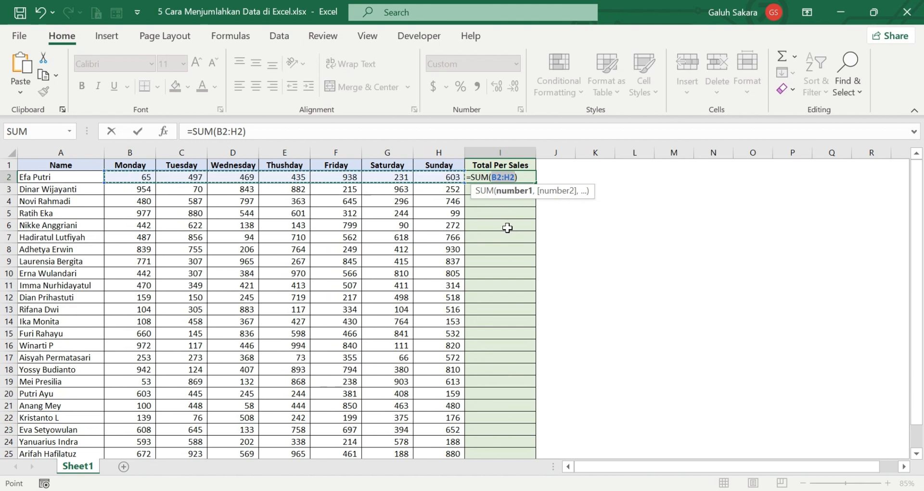
key("Return")
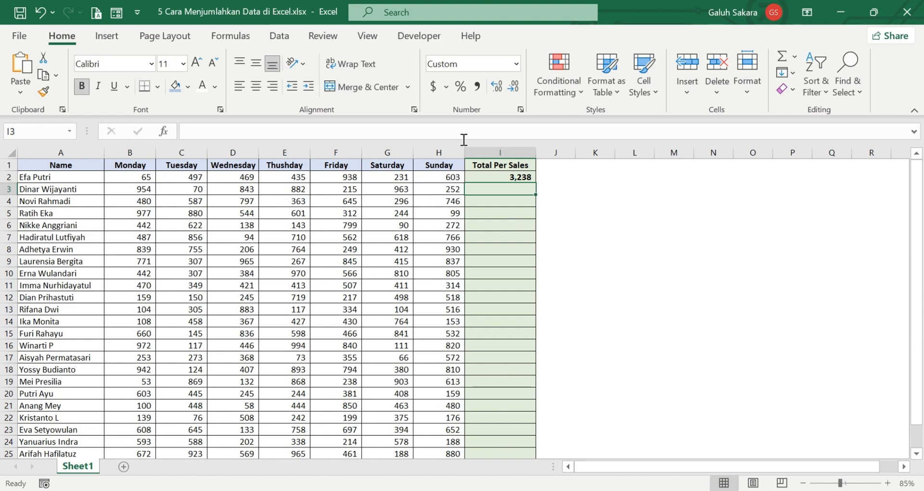
Step: Fill the AutoSum formula from I2 down the Total Per Sales column to I25
left_click(520, 178)
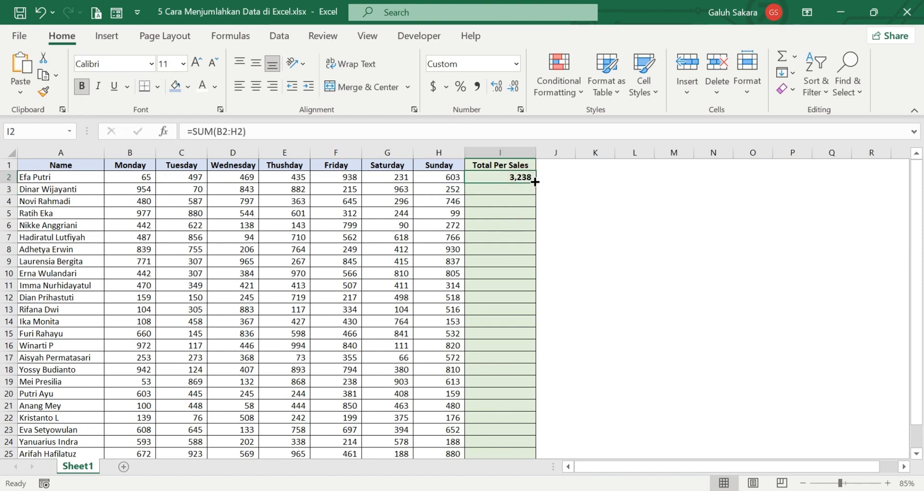
left_click_drag(536, 182, 529, 420)
scroll(548, 291, "up", 1)
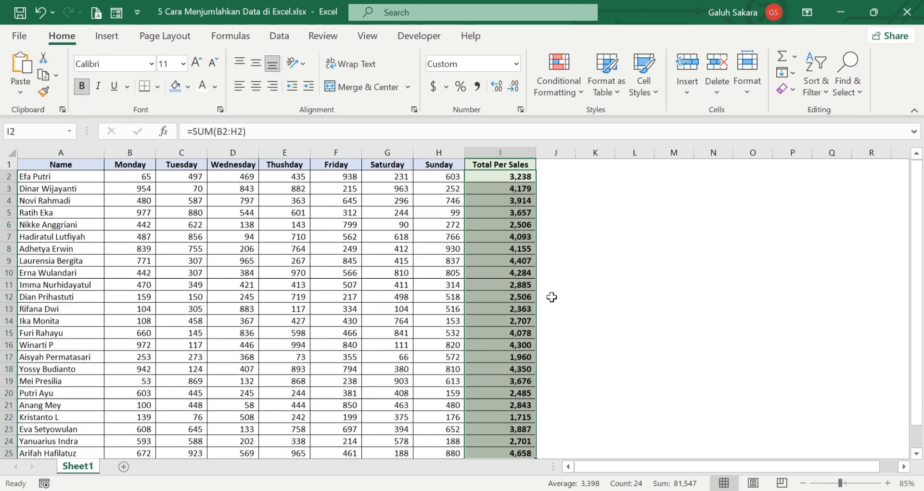
left_click(646, 261)
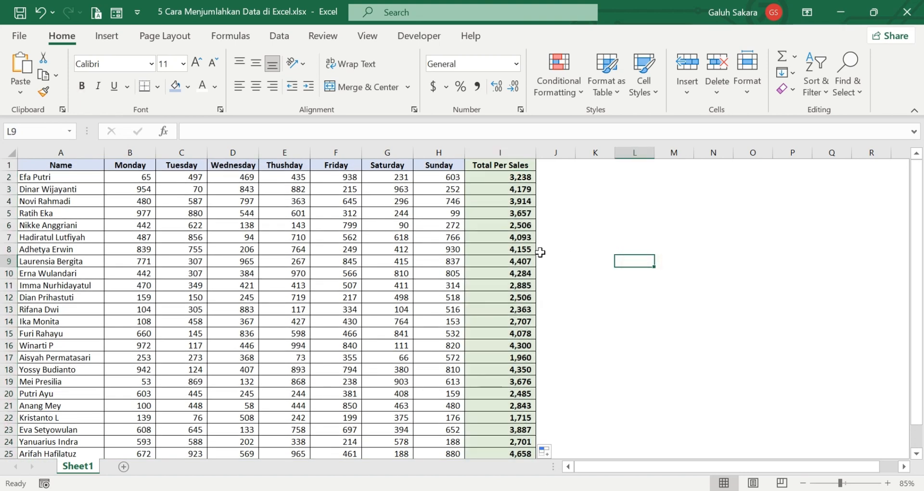
Step: Insert an AutoSum of B2:B25 in cell B26 to total Monday's sales
scroll(540, 252, "down", 5)
left_click(142, 287)
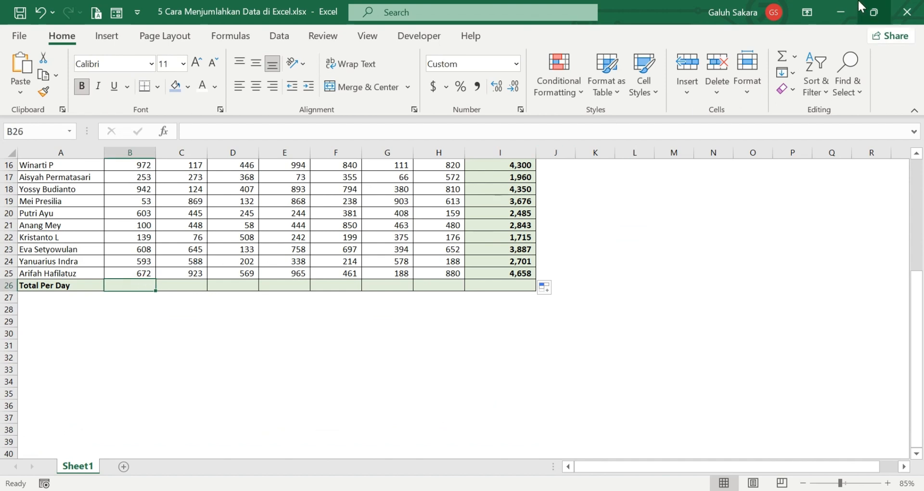
left_click(782, 56)
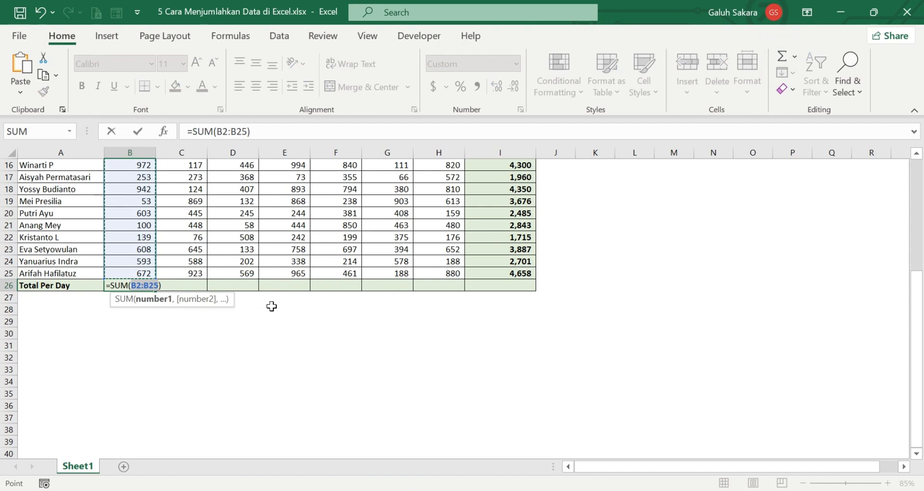
key("Return")
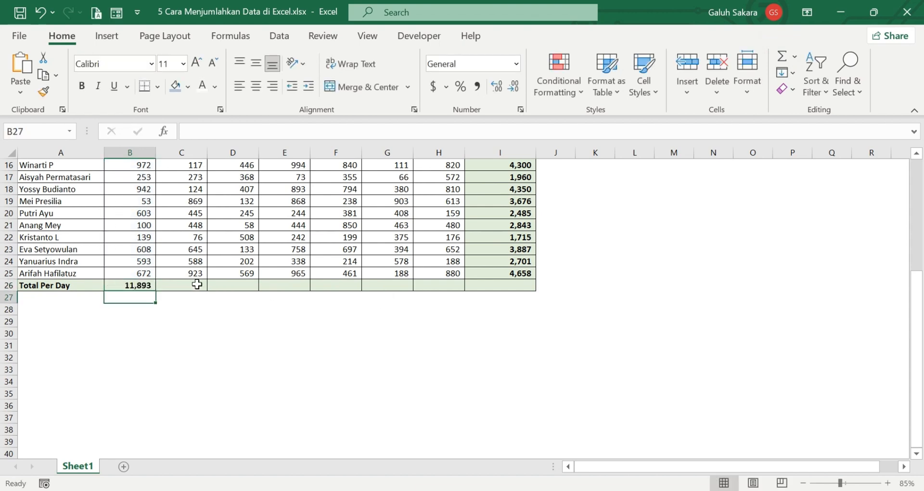
Step: Fill the Monday total formula from B26 across the Total Per Day row to H26, and review the completed totals
left_click(132, 285)
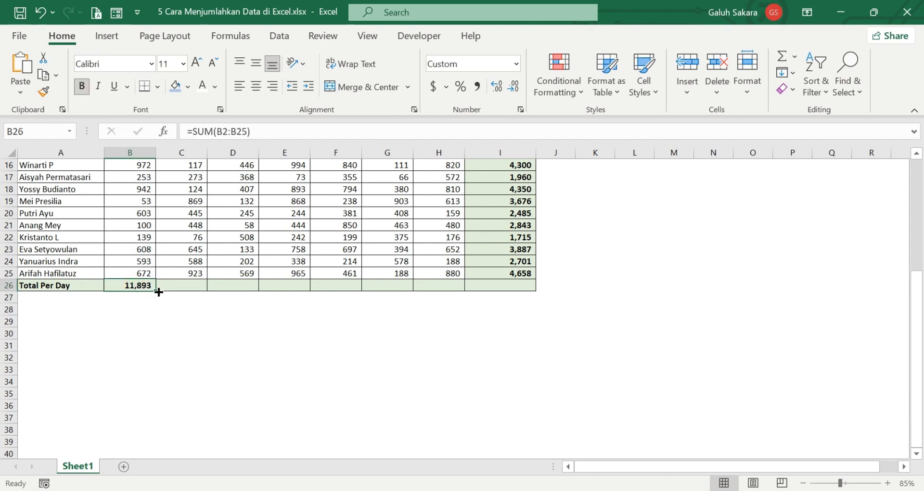
left_click_drag(158, 292, 427, 330)
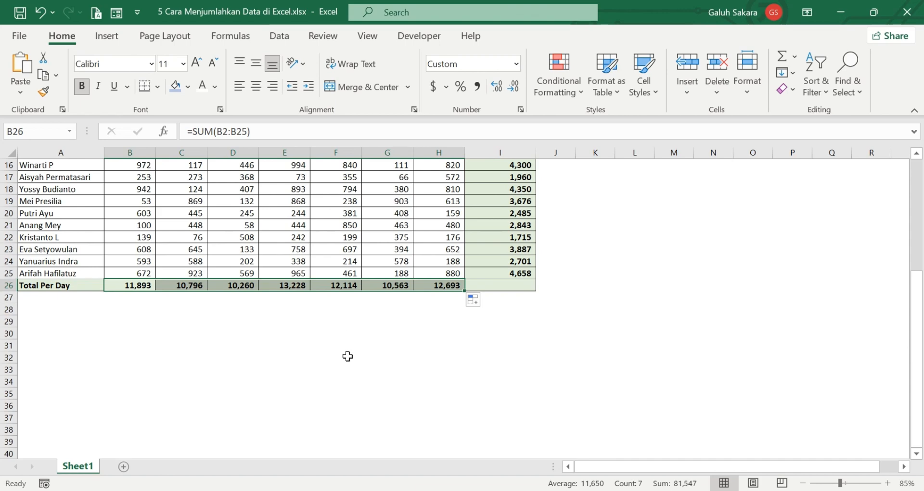
scroll(348, 359, "up", 4)
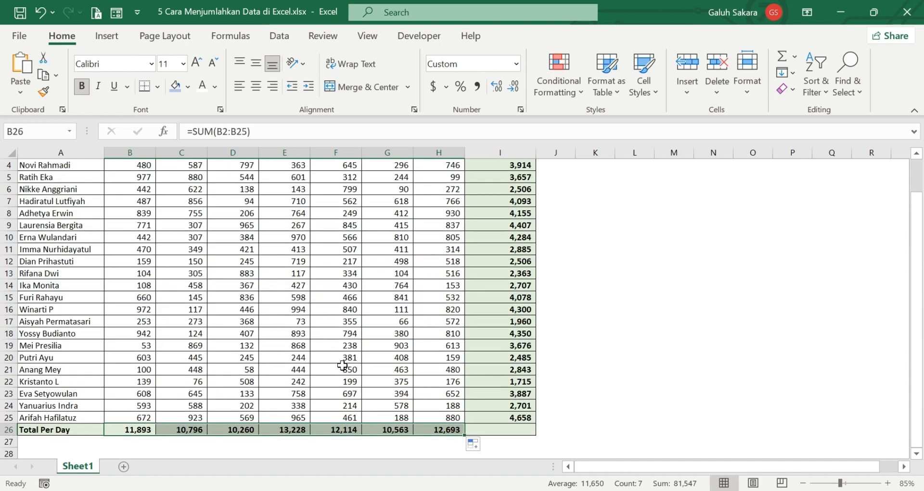
scroll(343, 363, "up", 1)
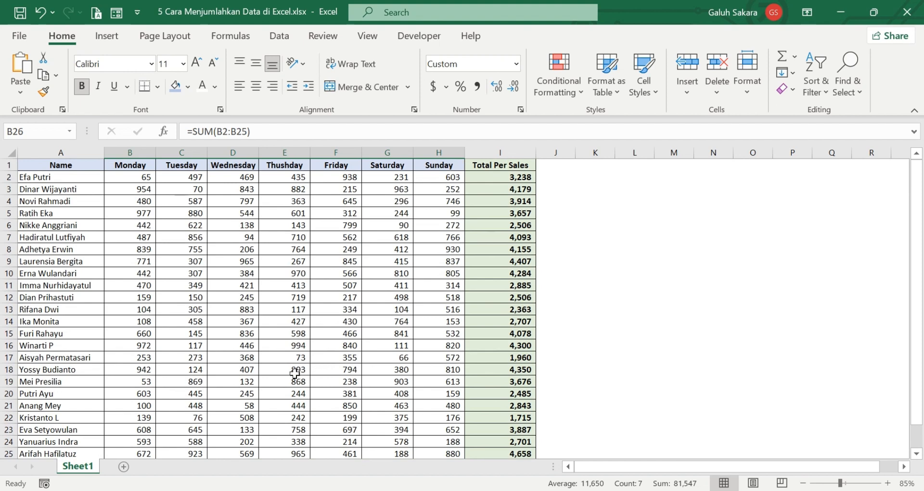
scroll(295, 373, "down", 4)
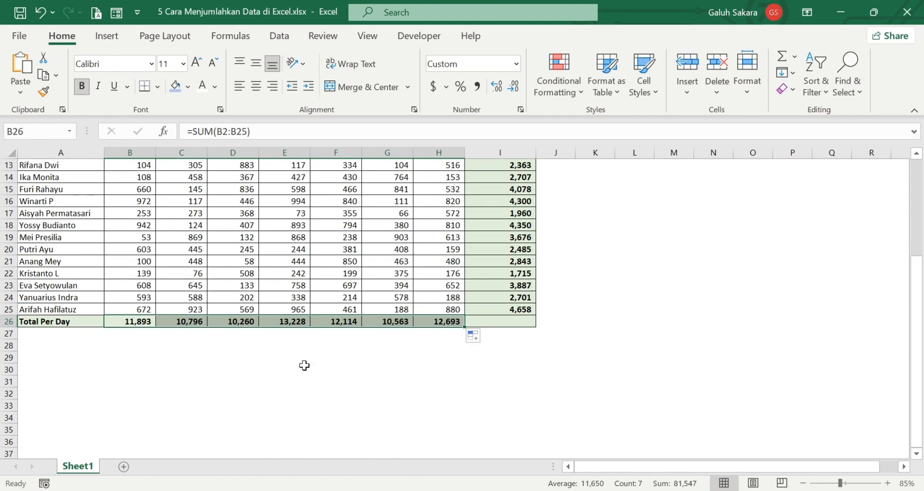
Step: Undo the Total Per Day formulas and the fill down the Total Per Sales column
key("ctrl+z")
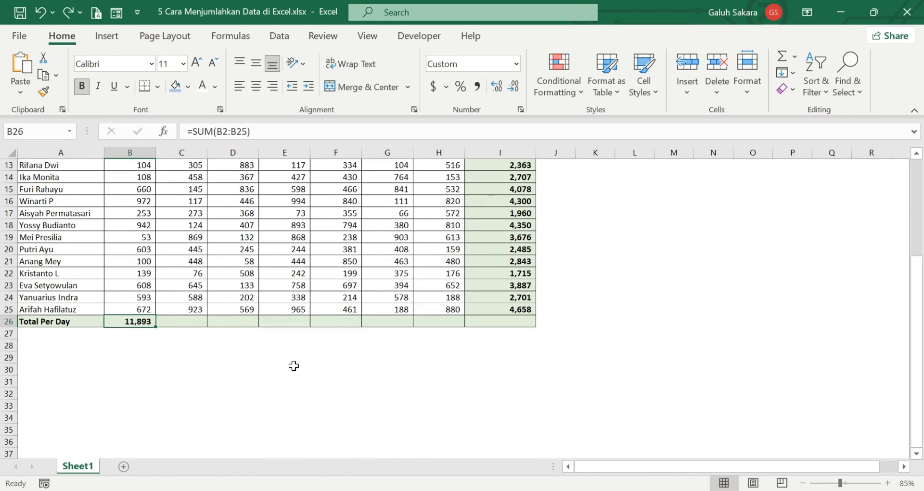
key("ctrl+z")
key("ctrl+z")
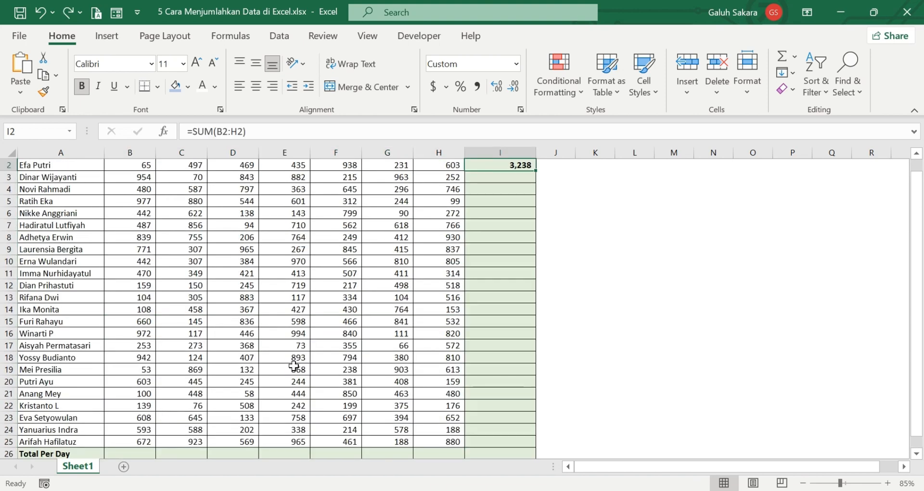
Step: Clear the formula from cell I2 so that the Total Per Sales column is empty
type("=")
scroll(294, 366, "up", 1)
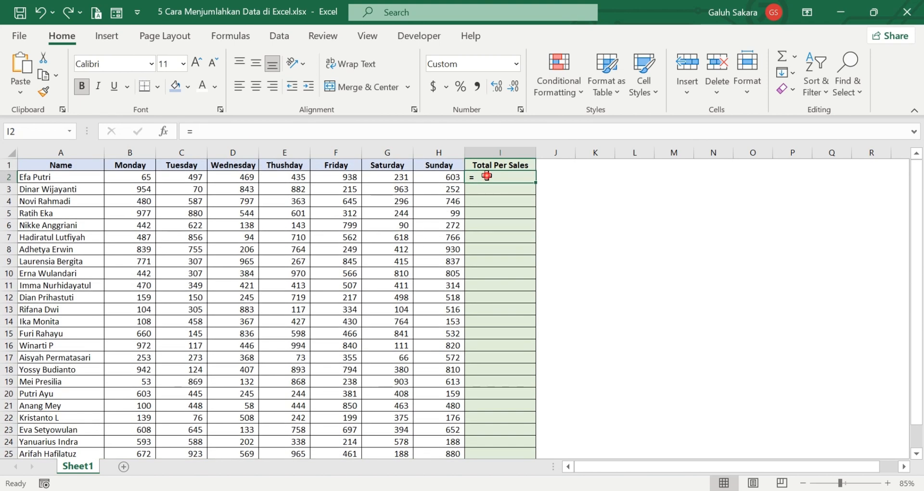
key("BackSpace")
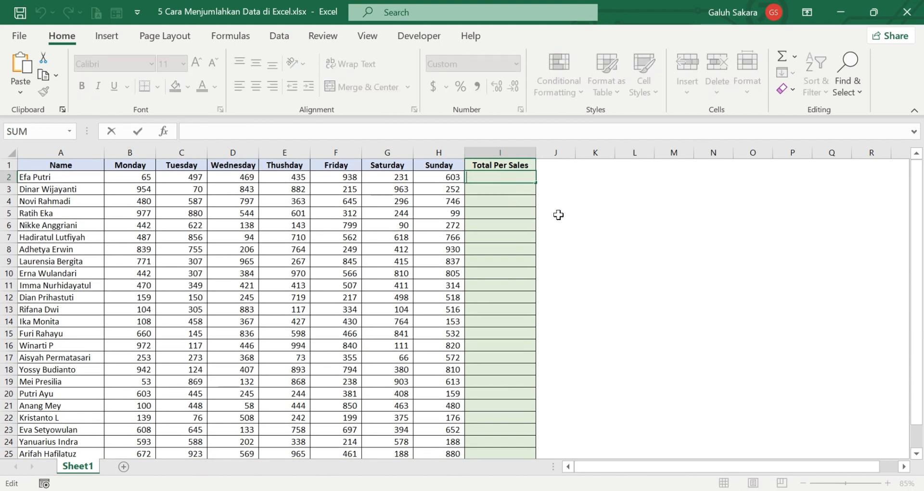
left_click(559, 222)
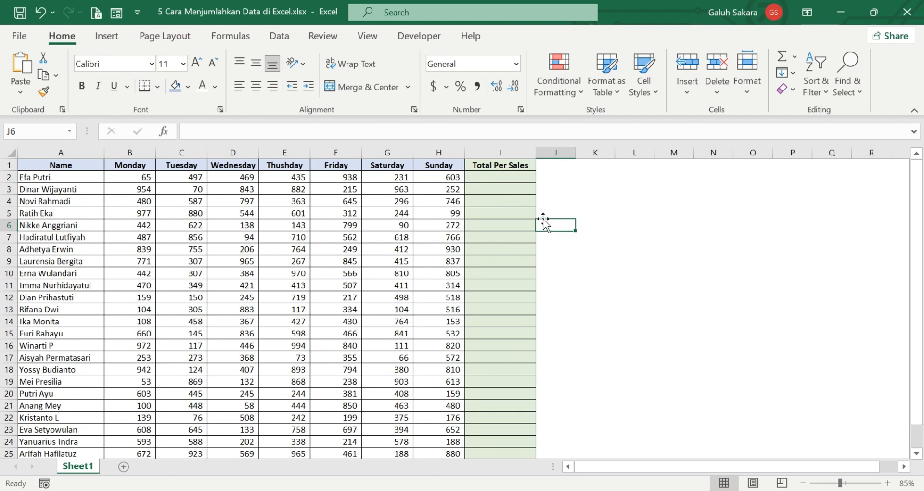
left_click(496, 176)
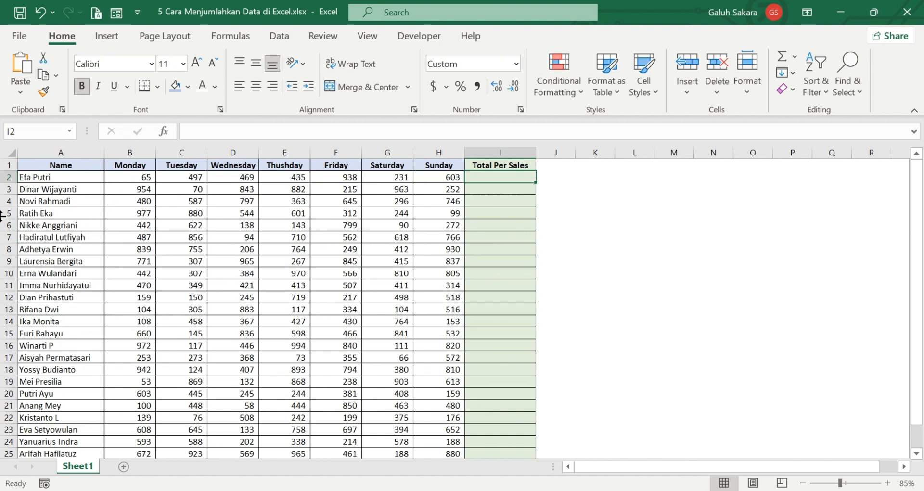
scroll(53, 355, "down", 5)
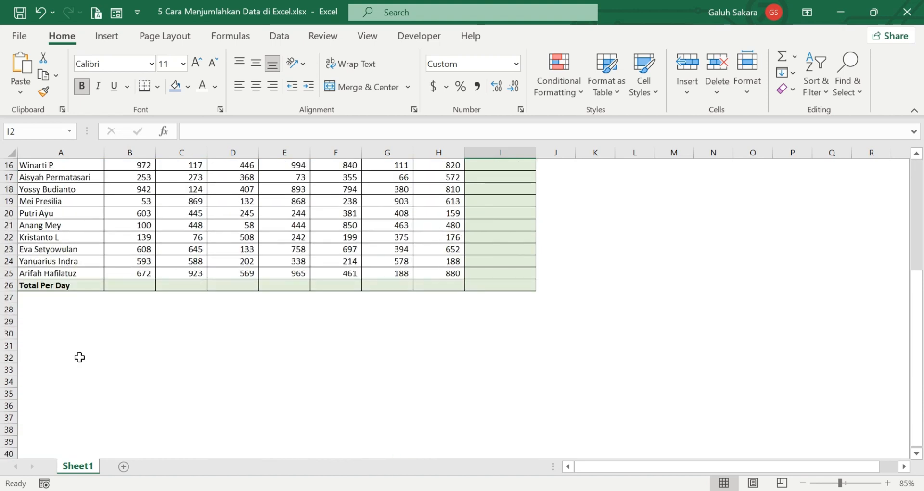
left_click(124, 285)
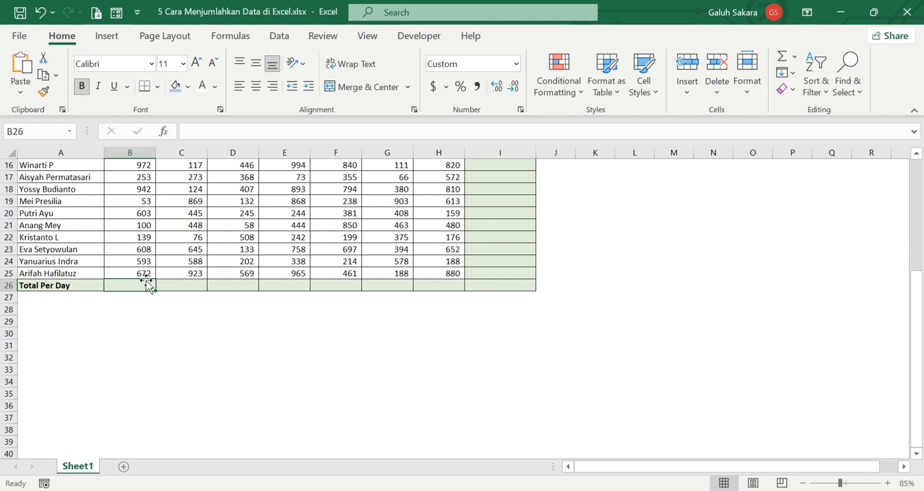
left_click_drag(156, 290, 510, 297)
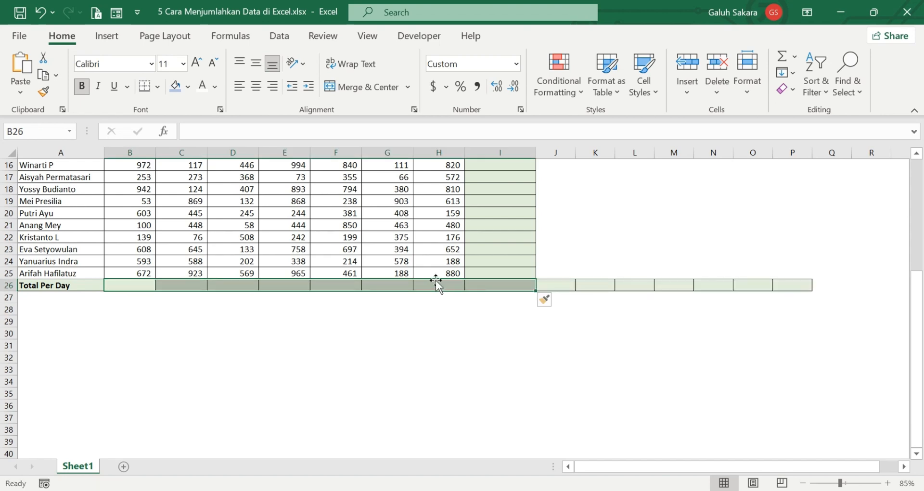
left_click(408, 310)
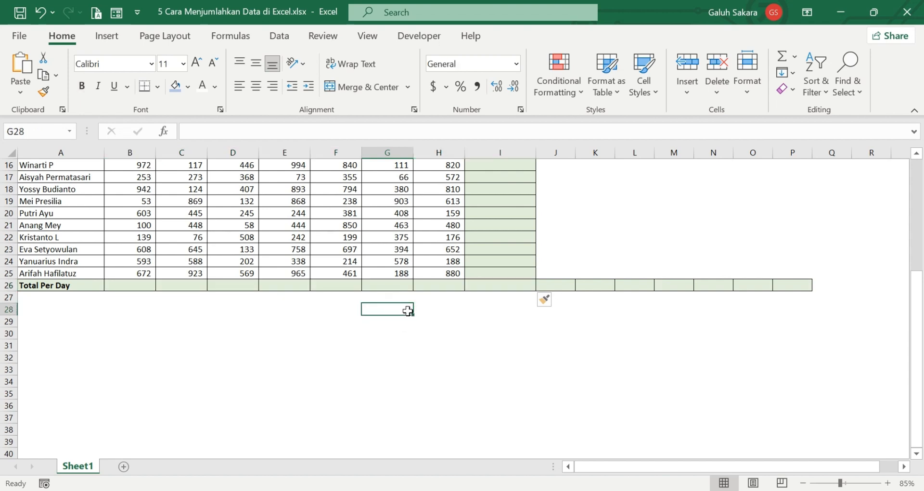
key("ctrl+z")
key("ctrl+z")
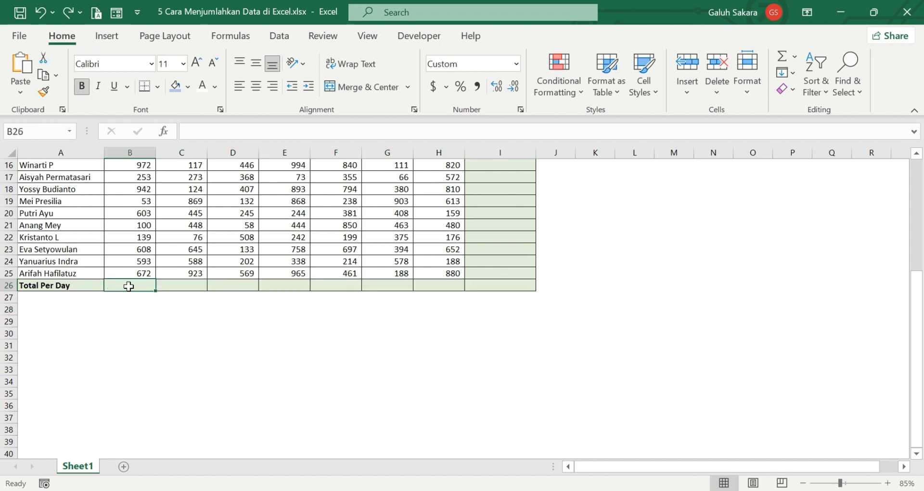
Step: Select B26:I26 together with I2:I25 and AutoSum both ranges at once to total the Total Per Day row and Total Per Sales column
left_click_drag(130, 286, 443, 280)
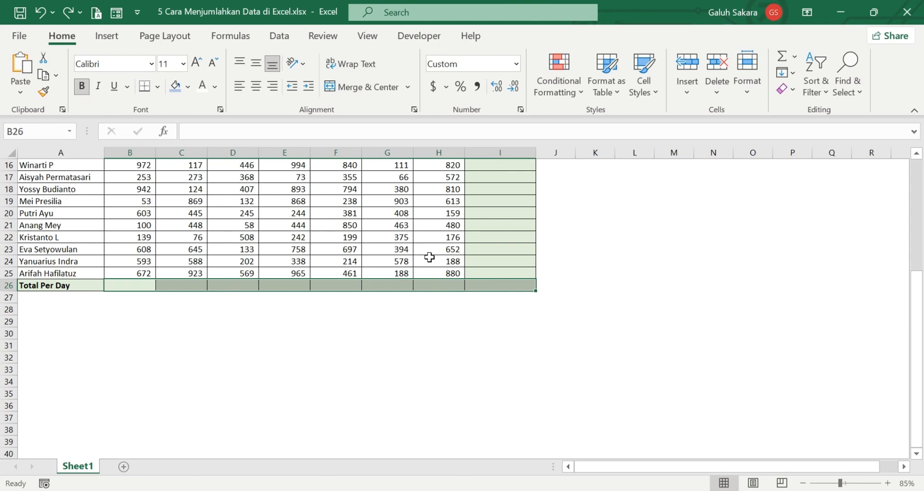
scroll(429, 258, "up", 5)
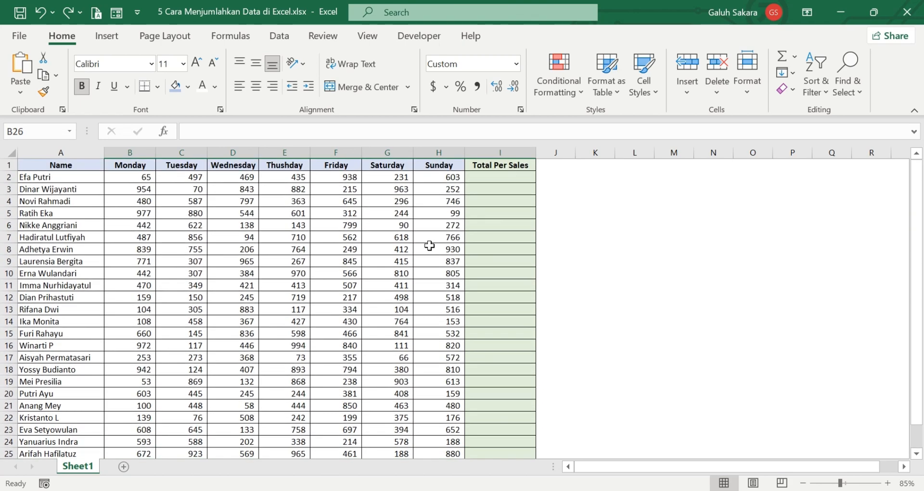
left_click_drag(500, 178, 501, 291)
scroll(501, 324, "down", 3)
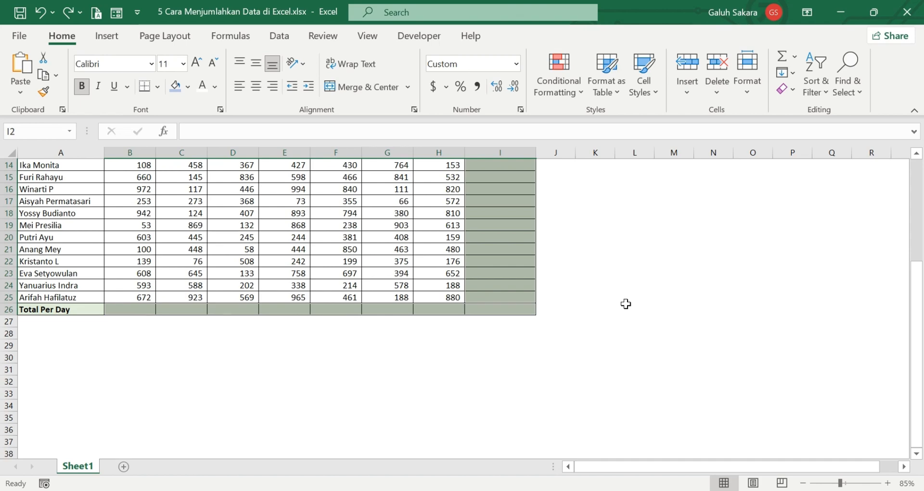
key("alt+equal")
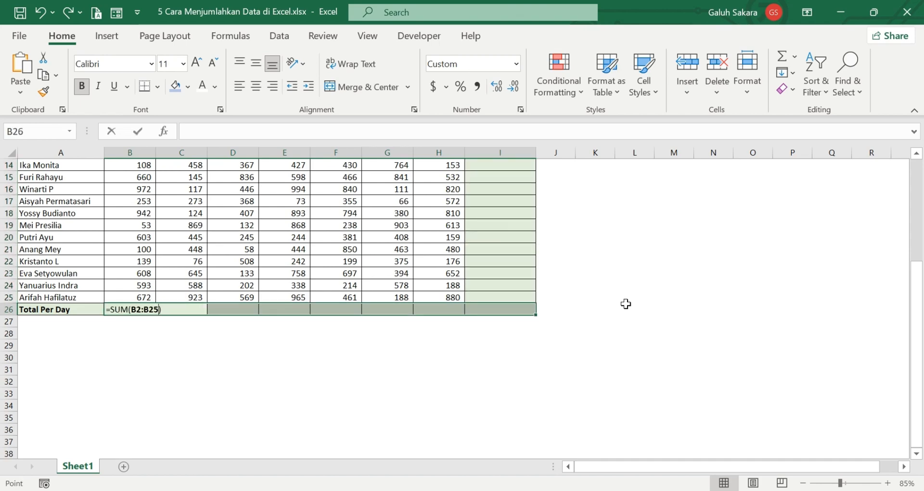
Step: Review the totals in the Total Per Sales column and the Total Per Day row, and deselect the summed ranges
scroll(667, 392, "down", 2)
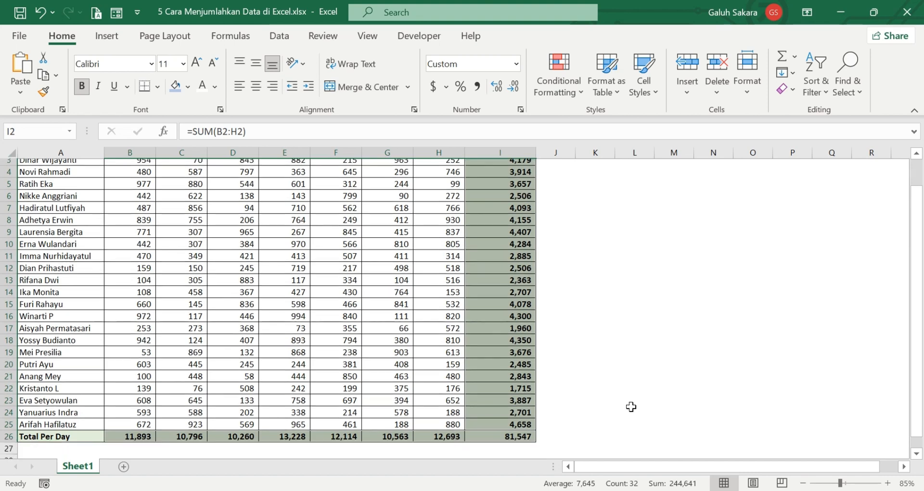
scroll(615, 411, "up", 2)
scroll(608, 408, "up", 1)
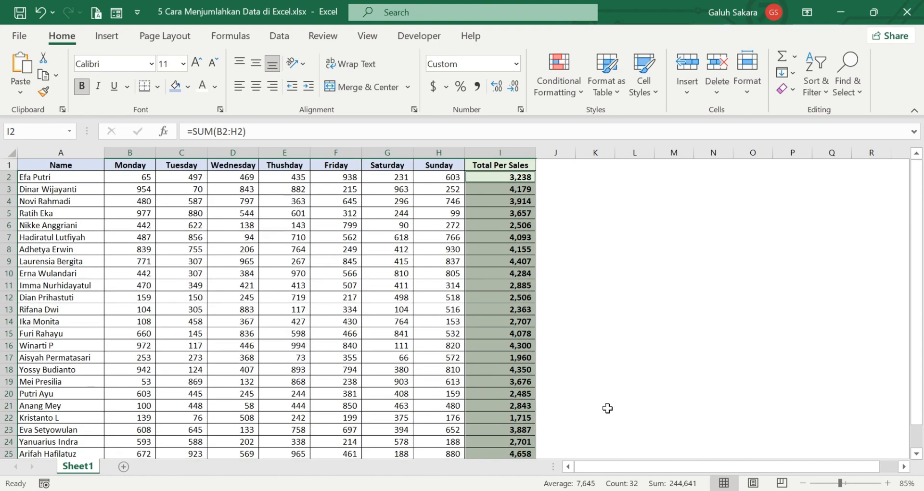
scroll(606, 411, "down", 2)
scroll(602, 412, "up", 1)
scroll(602, 412, "up", 1)
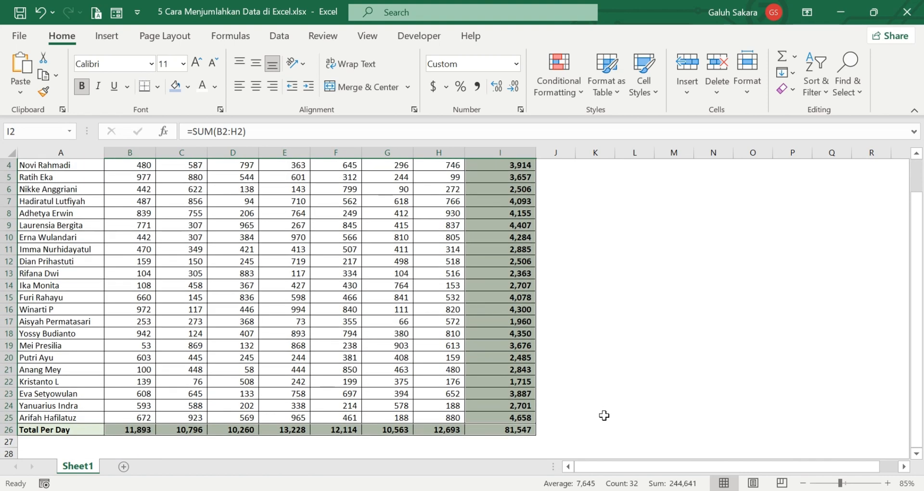
scroll(565, 377, "up", 1)
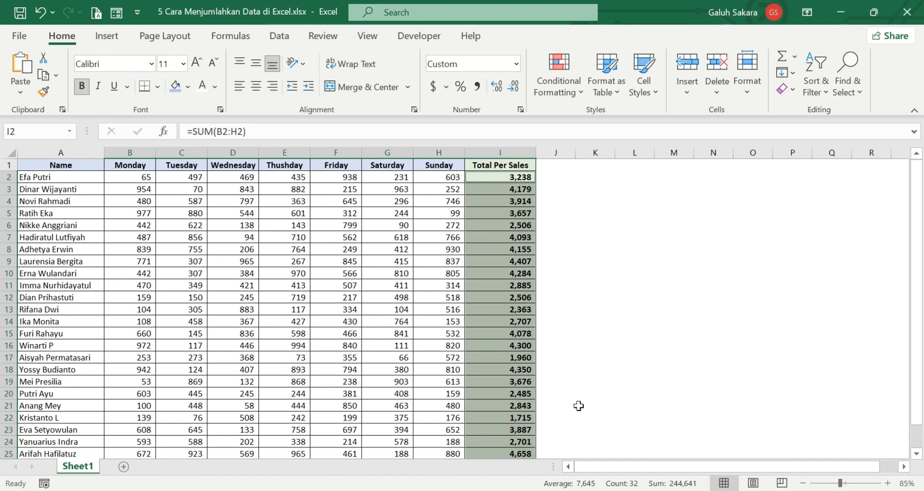
scroll(578, 408, "down", 1)
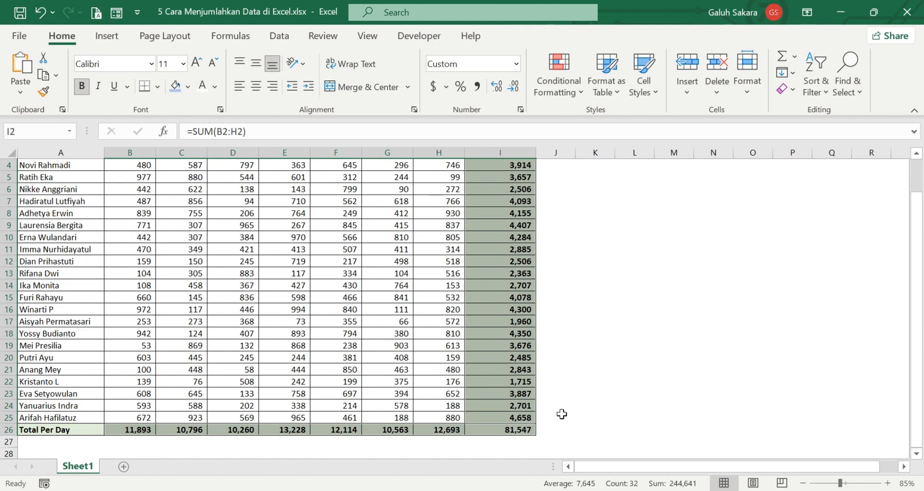
scroll(601, 375, "up", 1)
left_click(601, 392)
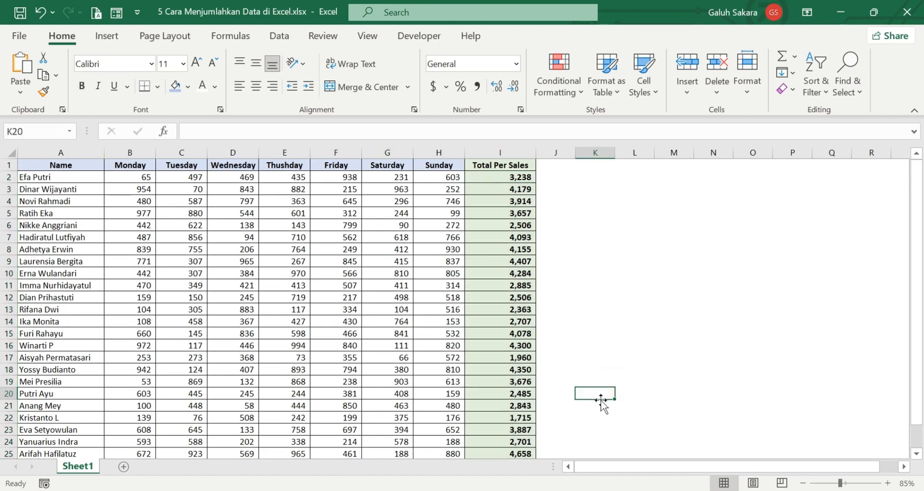
scroll(600, 407, "down", 2)
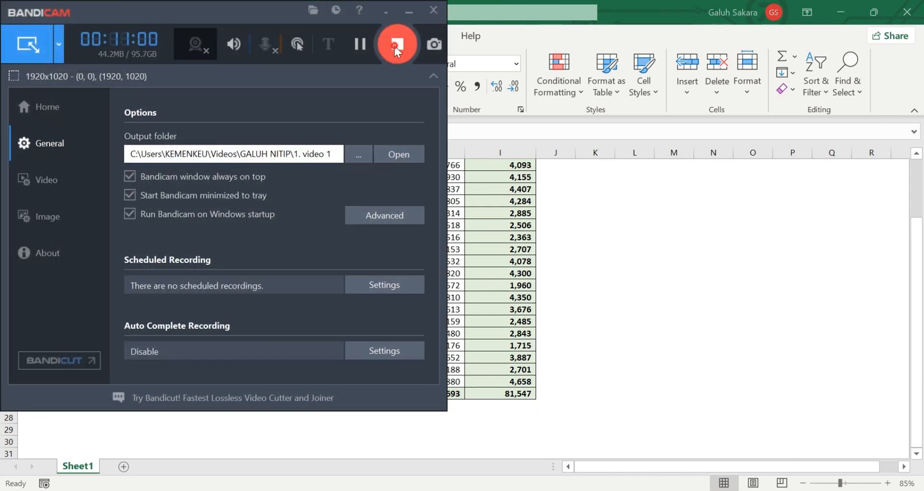
left_click(395, 46)
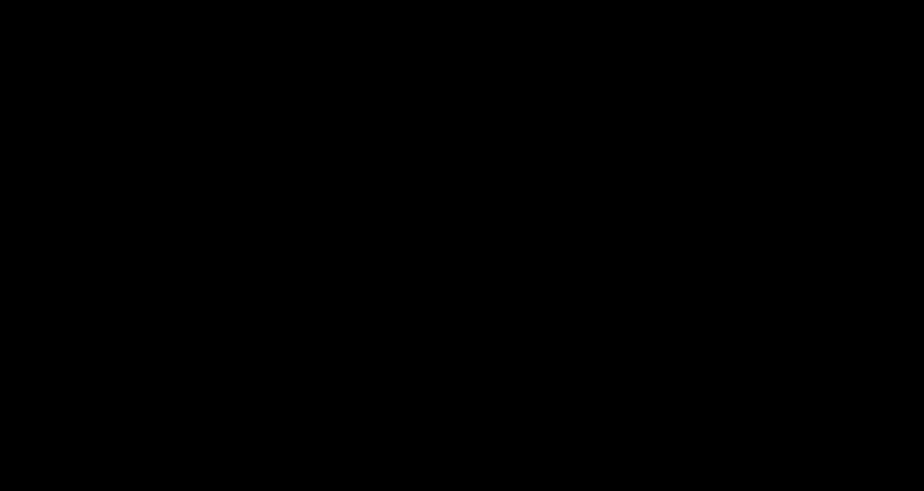